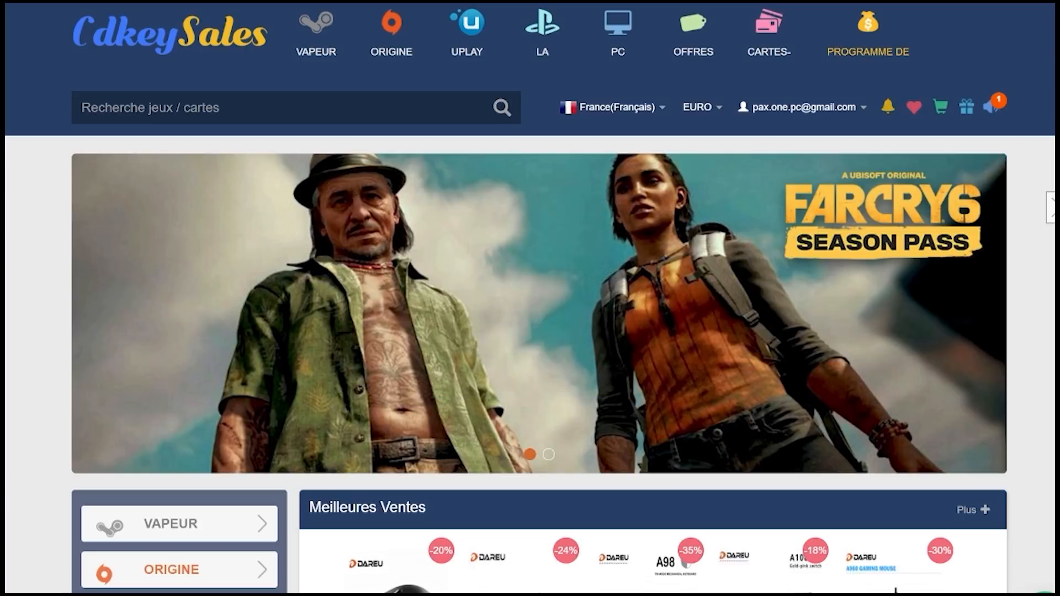
# Search the store for WINDOWS 10 PRO and order the MS Windows 10 Pro OEM CD-KEY GLOBAL
pyautogui.write('WINDOWS 10')
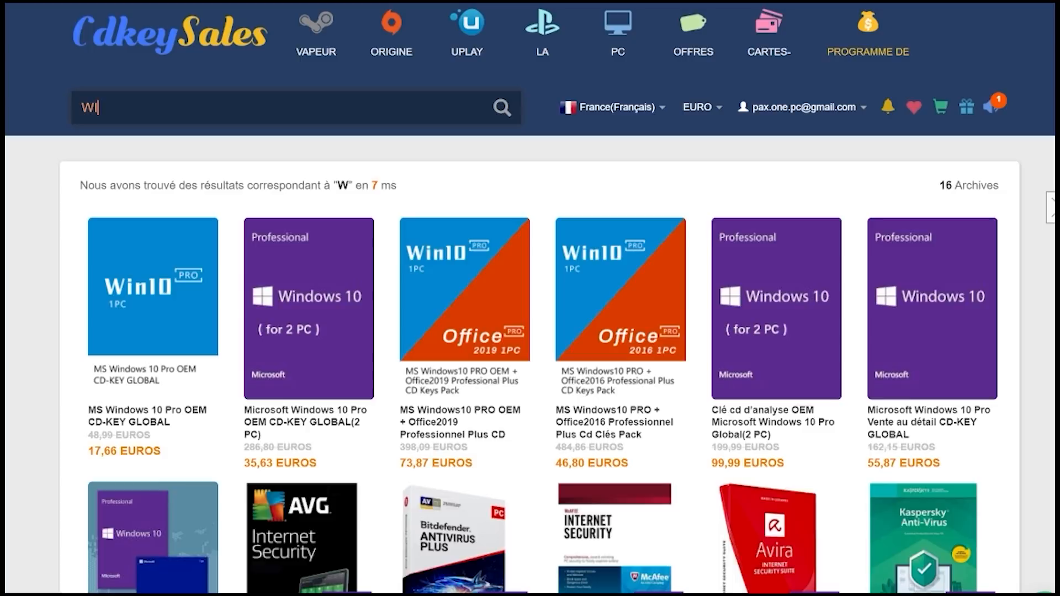
pyautogui.write(' PRO')
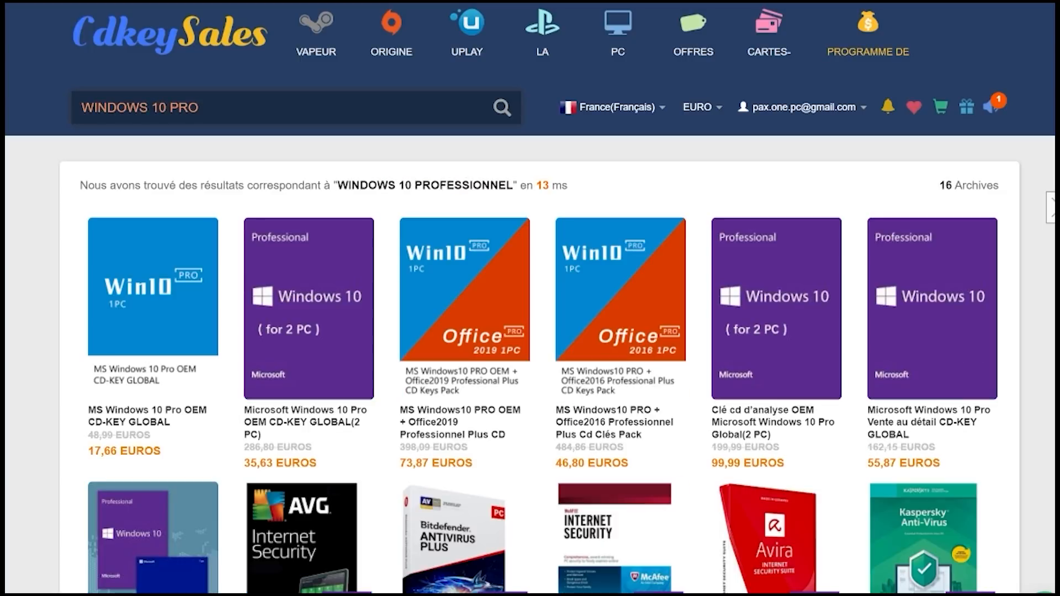
pyautogui.click(176, 299)
pyautogui.click(602, 558)
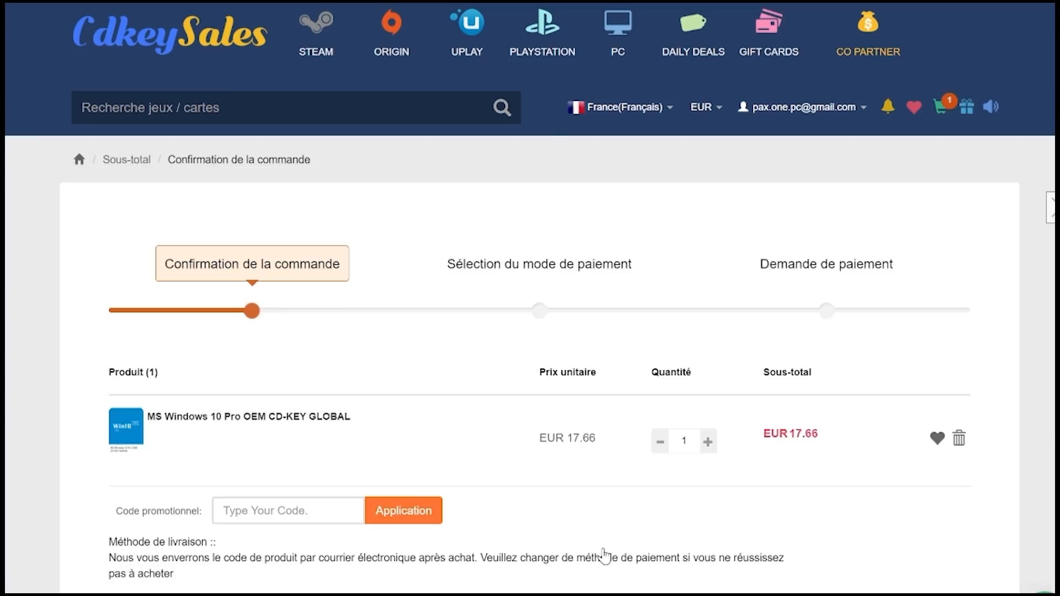
# Apply the promotional code PAX to the Windows 10 Pro order
pyautogui.click(274, 511)
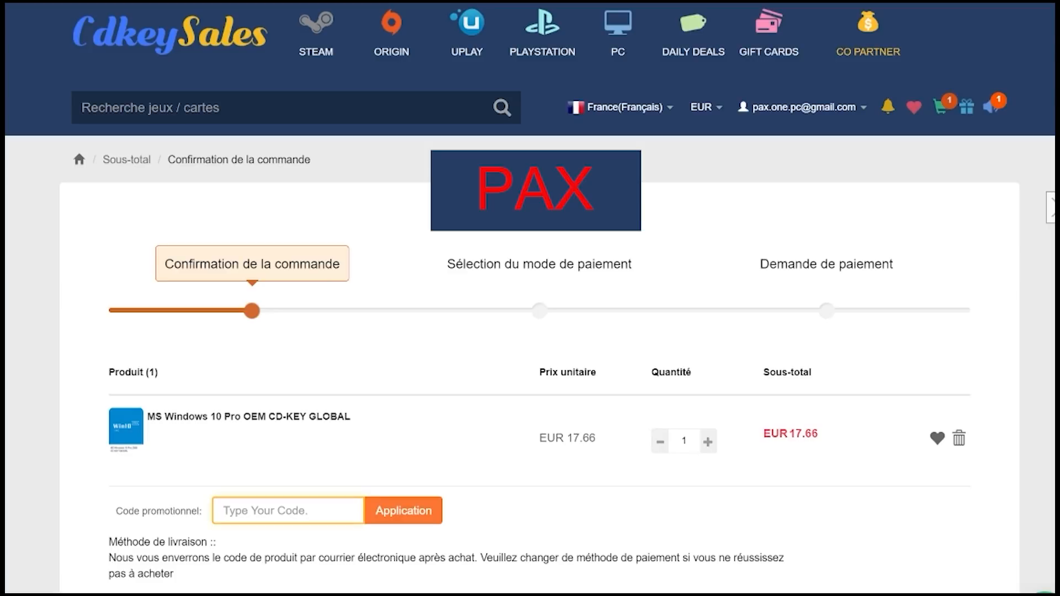
pyautogui.write('PA')
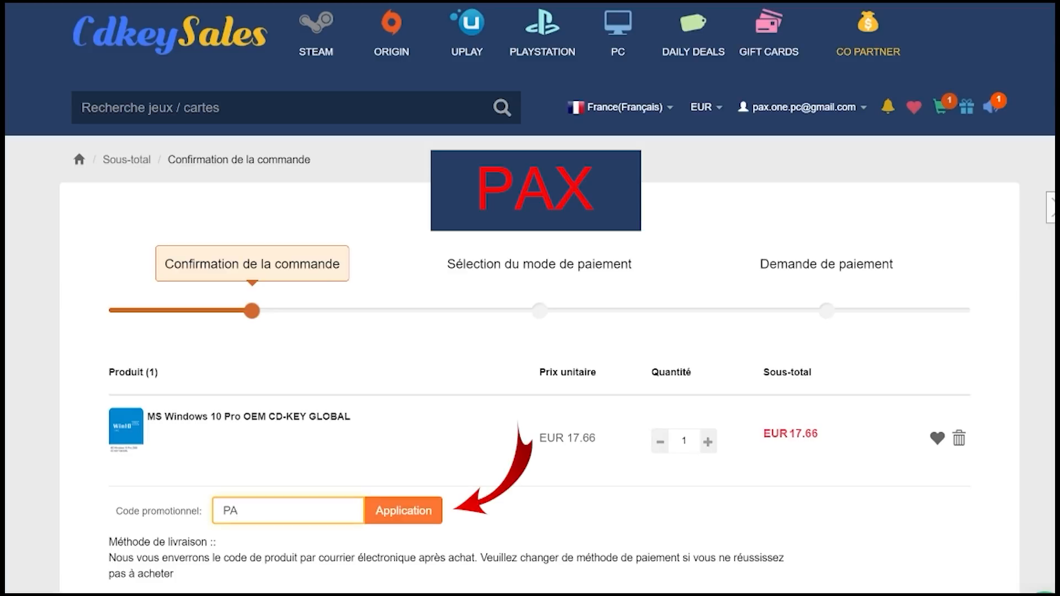
pyautogui.write('X')
pyautogui.click(423, 506)
# Proceed to payment, choose PayPal as the payment method and submit the order
pyautogui.scroll(-5, 625, 540)
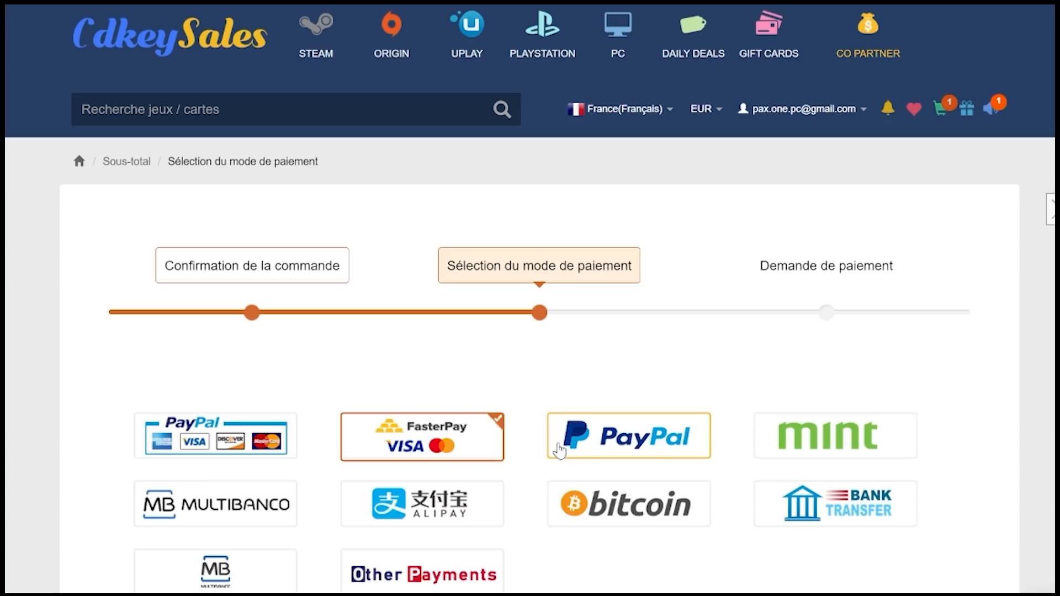
pyautogui.click(635, 435)
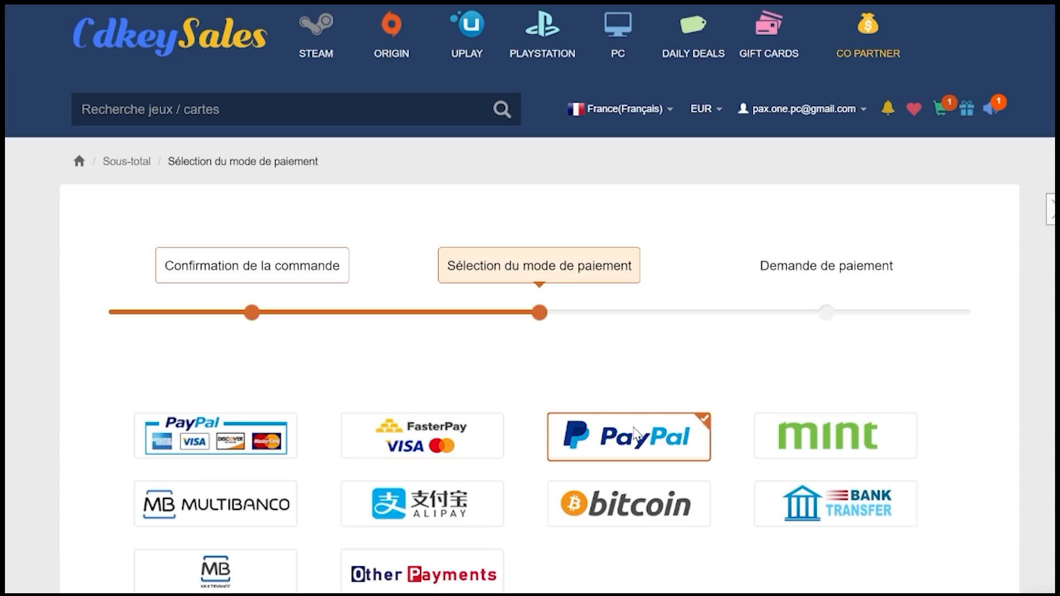
pyautogui.scroll(-4, 634, 435)
pyautogui.click(795, 510)
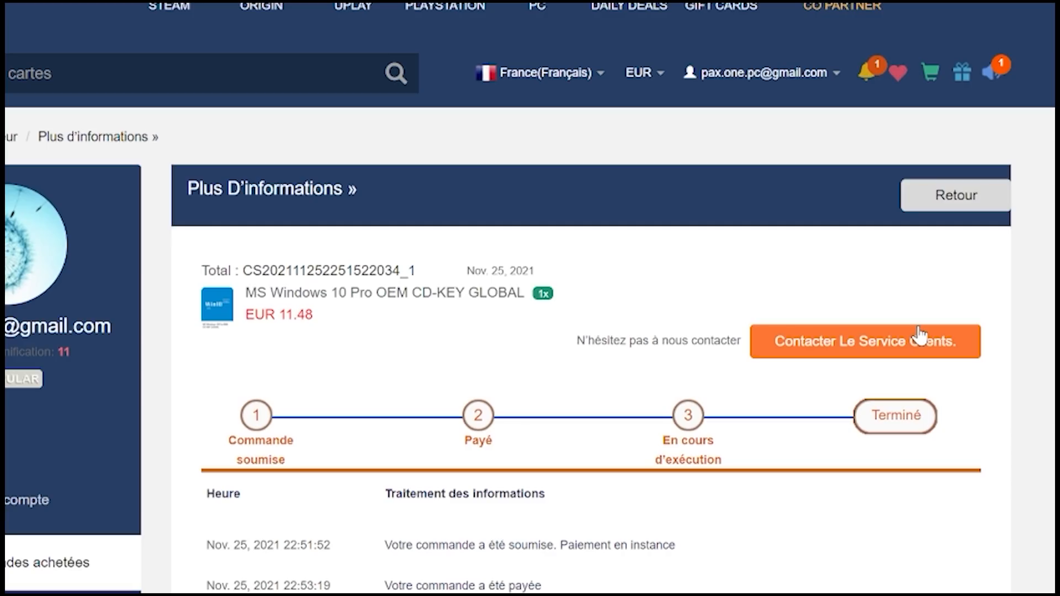
# Retrieve the purchased licence key from the completed order's details
pyautogui.scroll(-2, 556, 575)
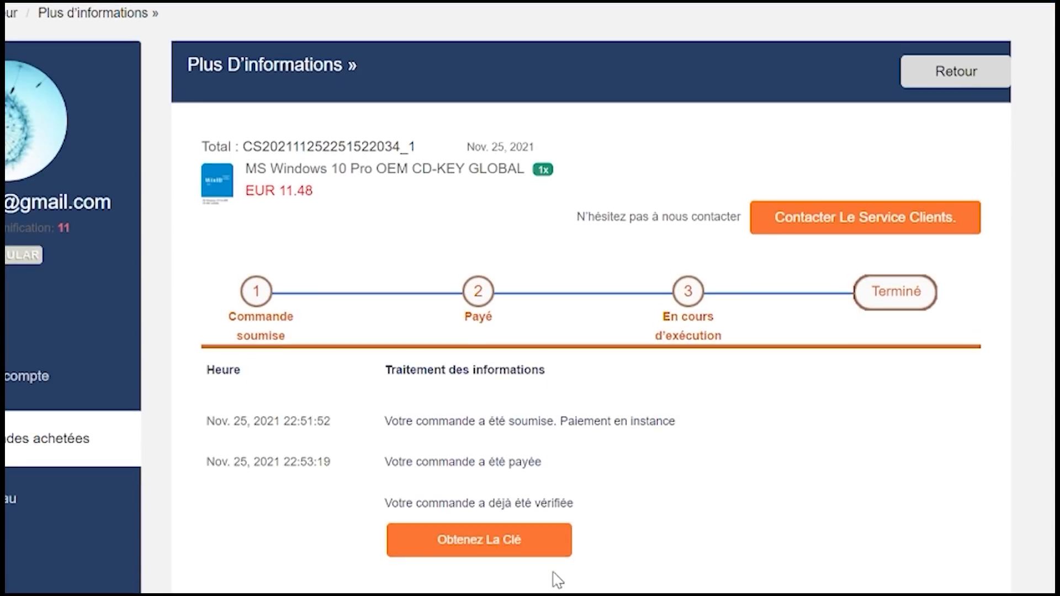
pyautogui.click(489, 544)
pyautogui.scroll(-2, 701, 516)
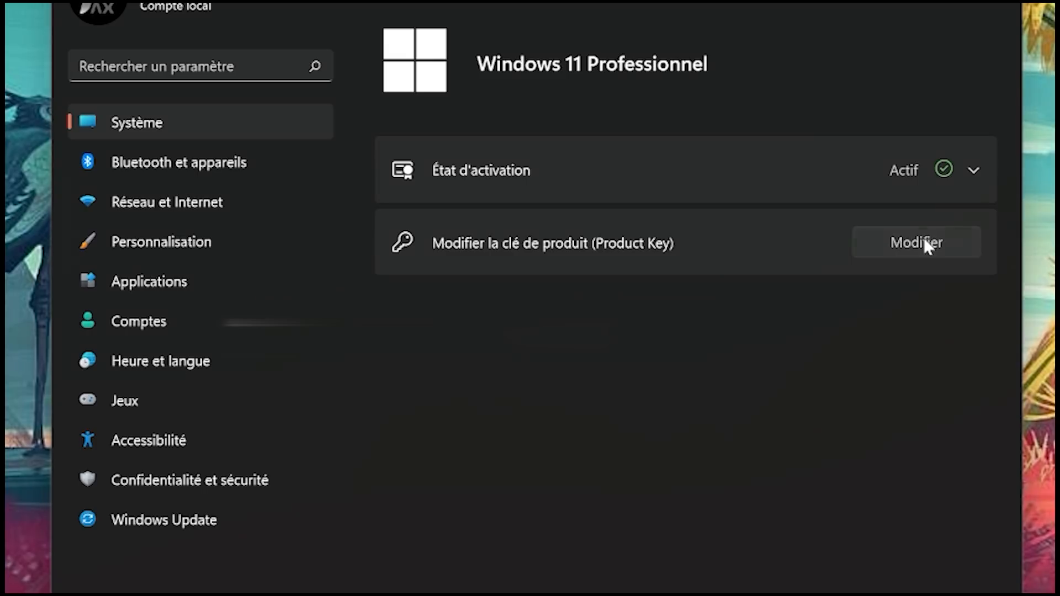
# Change the Windows product key in the activation settings by pasting the purchased key, and submit it
pyautogui.click(923, 242)
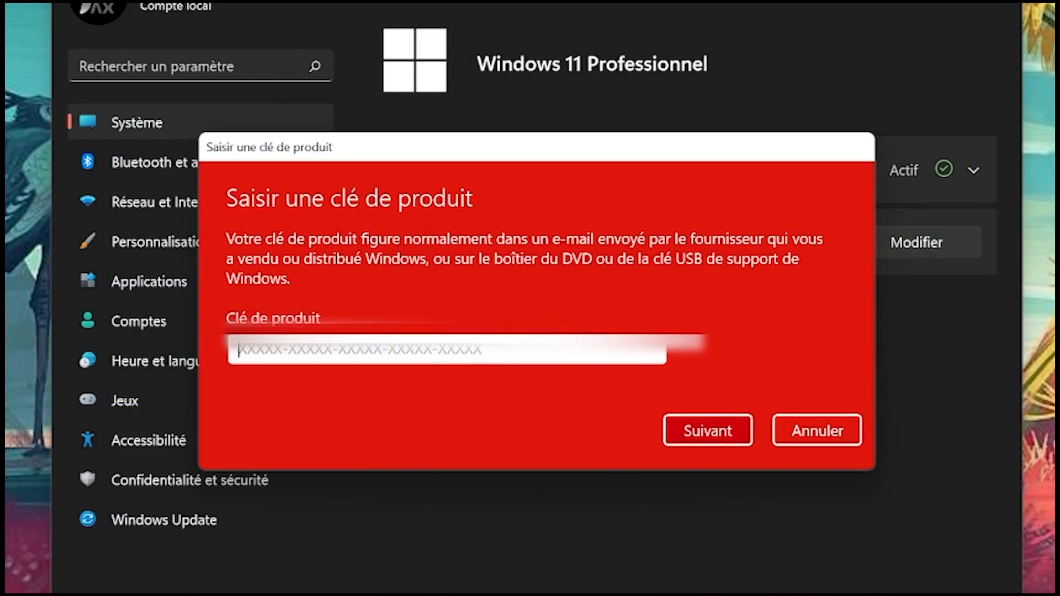
pyautogui.rightClick(416, 354)
pyautogui.click(458, 375)
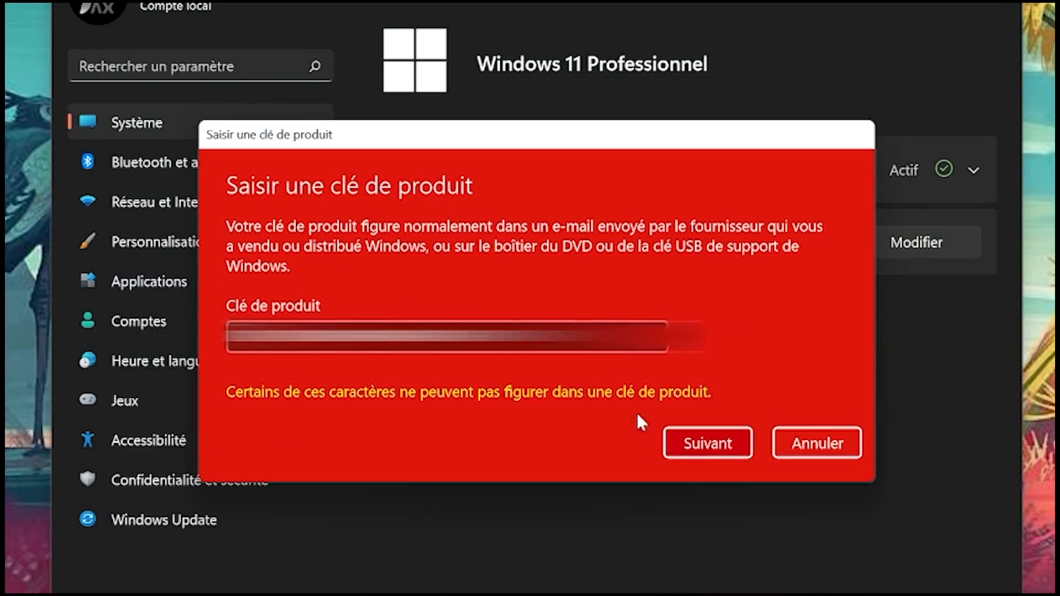
pyautogui.click(708, 439)
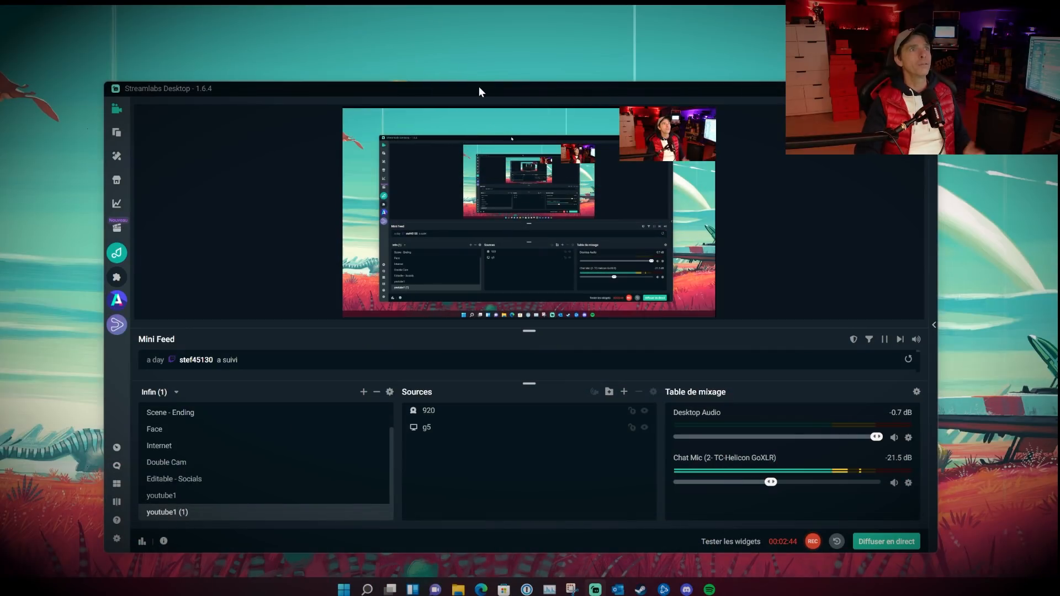
pyautogui.moveTo(479, 86); pyautogui.dragTo(474, 112)
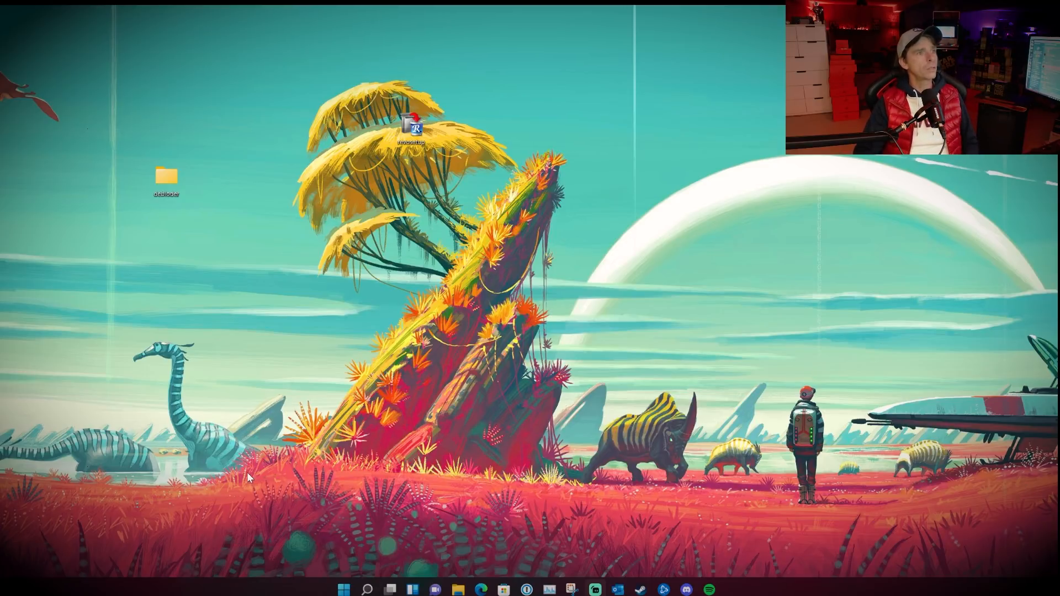
# Find Windows PowerShell with a search for "power", run it as administrator and bring its window to the middle of the desktop
pyautogui.moveTo(367, 590)
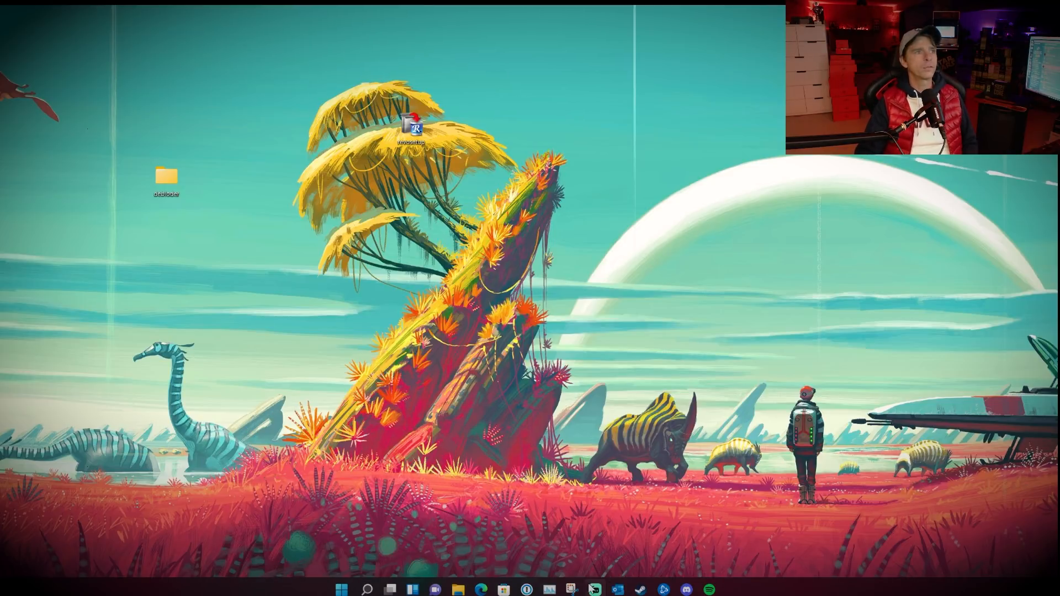
pyautogui.click(367, 589)
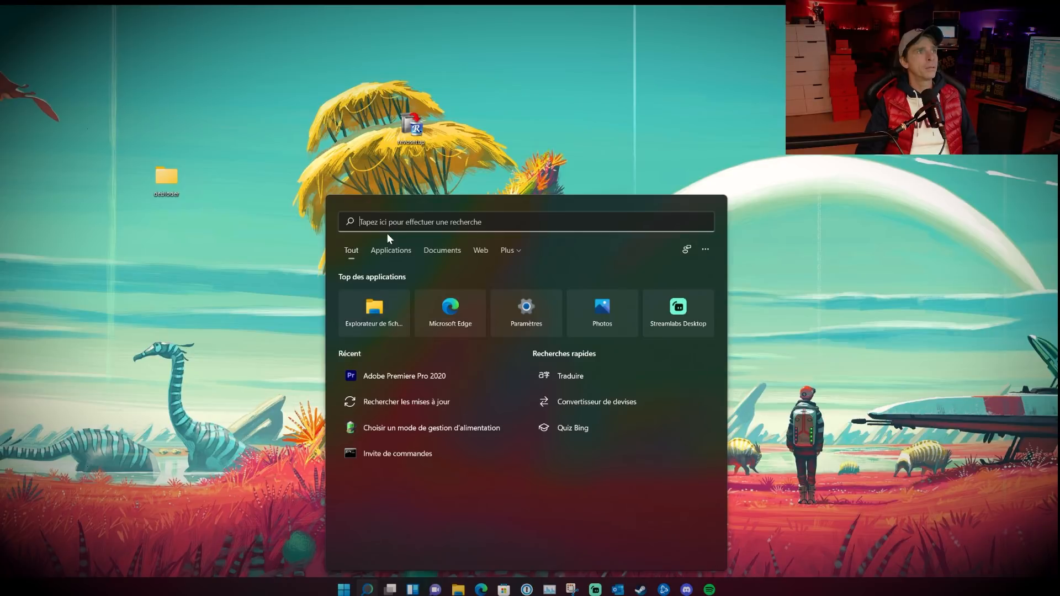
pyautogui.write('pow')
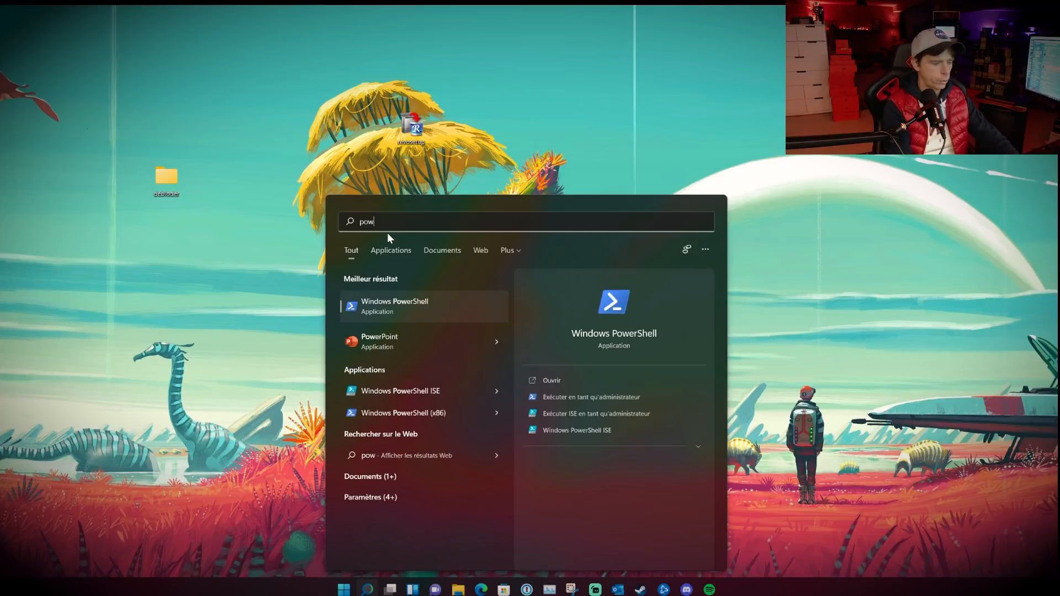
pyautogui.write('er')
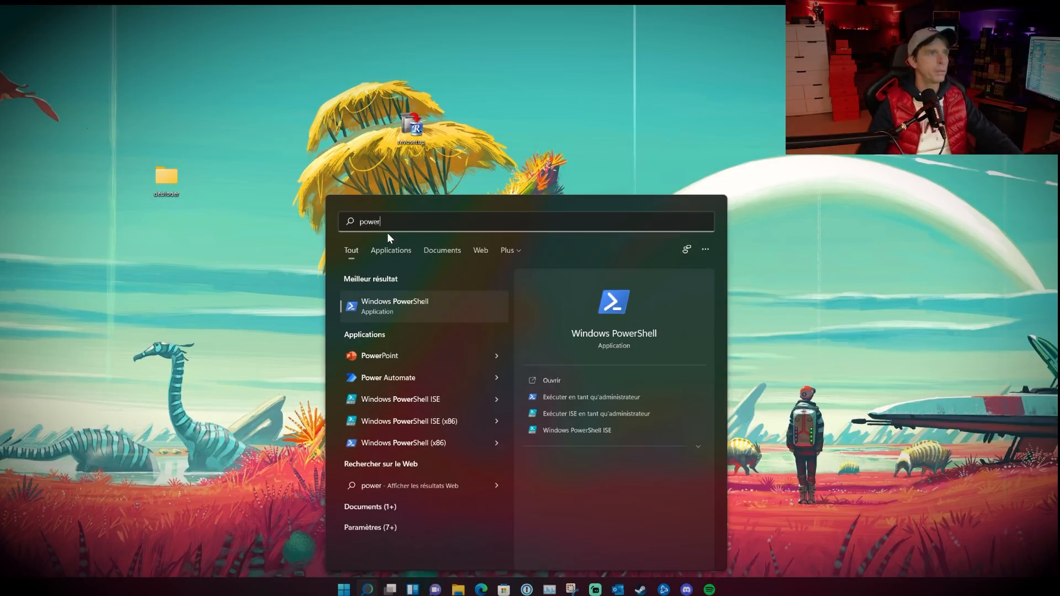
pyautogui.click(580, 396)
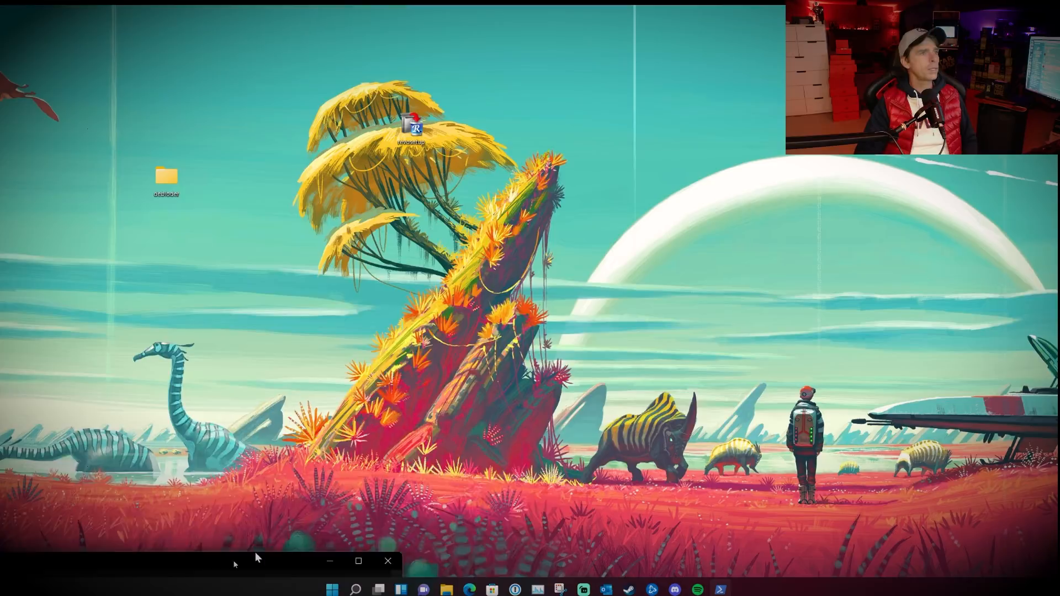
pyautogui.moveTo(257, 558); pyautogui.dragTo(600, 208)
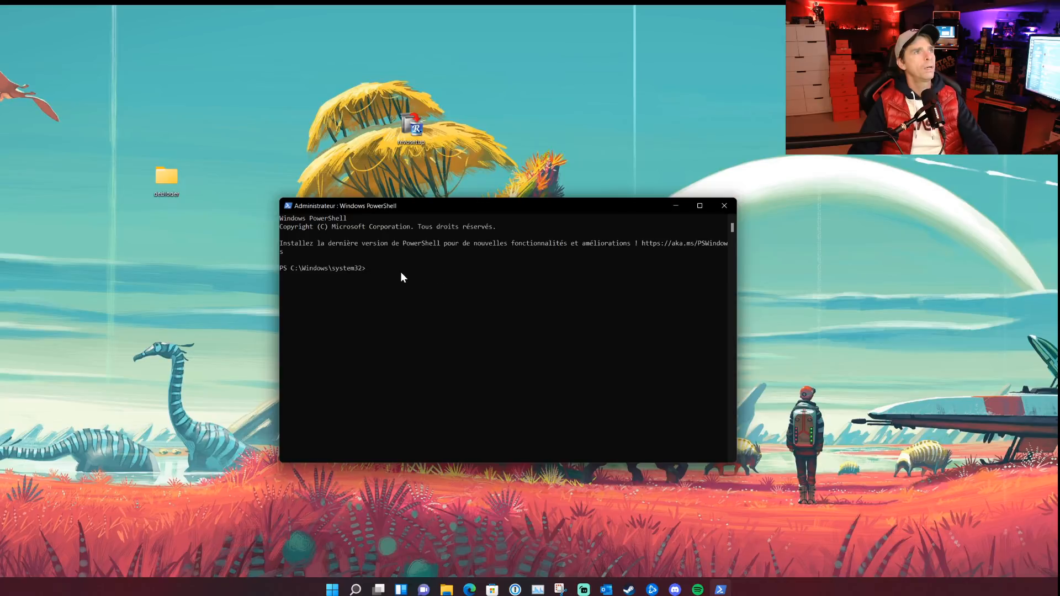
pyautogui.write('iwr -useb https://git.io/debloat|iex')
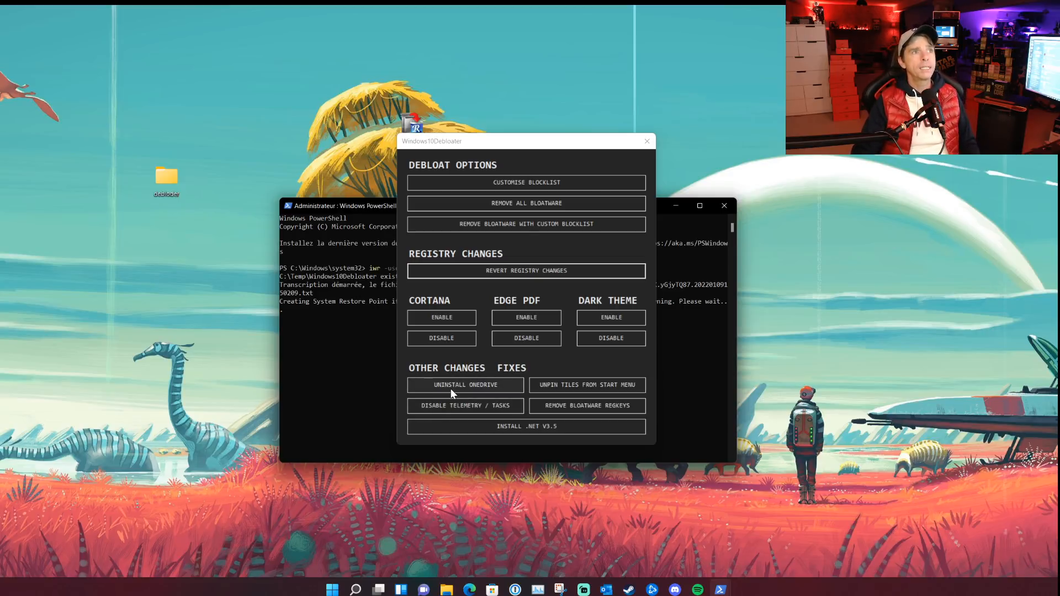
pyautogui.moveTo(442, 141); pyautogui.dragTo(684, 148)
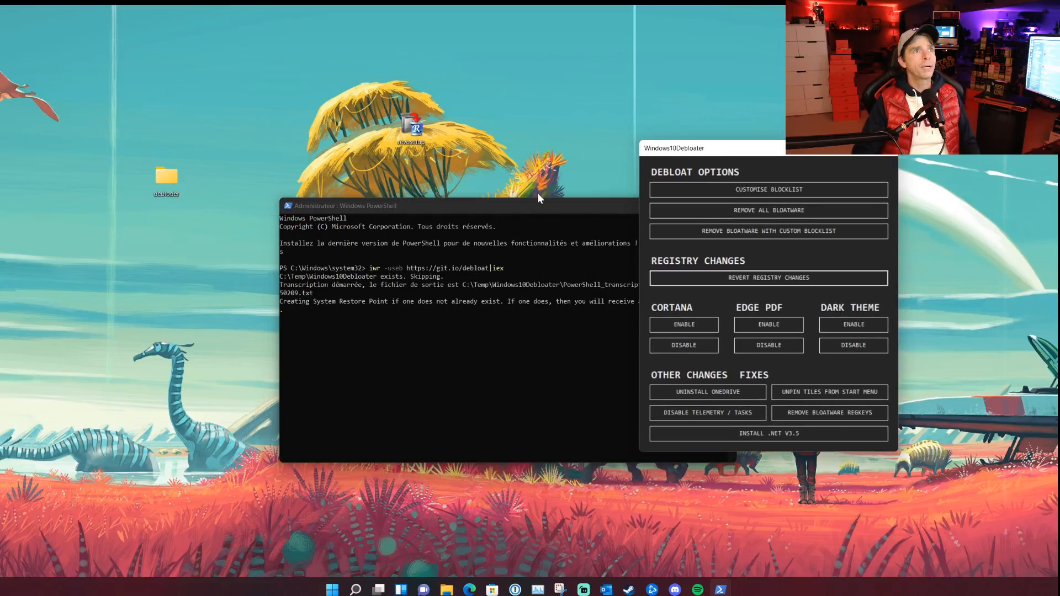
pyautogui.moveTo(510, 206); pyautogui.dragTo(340, 183)
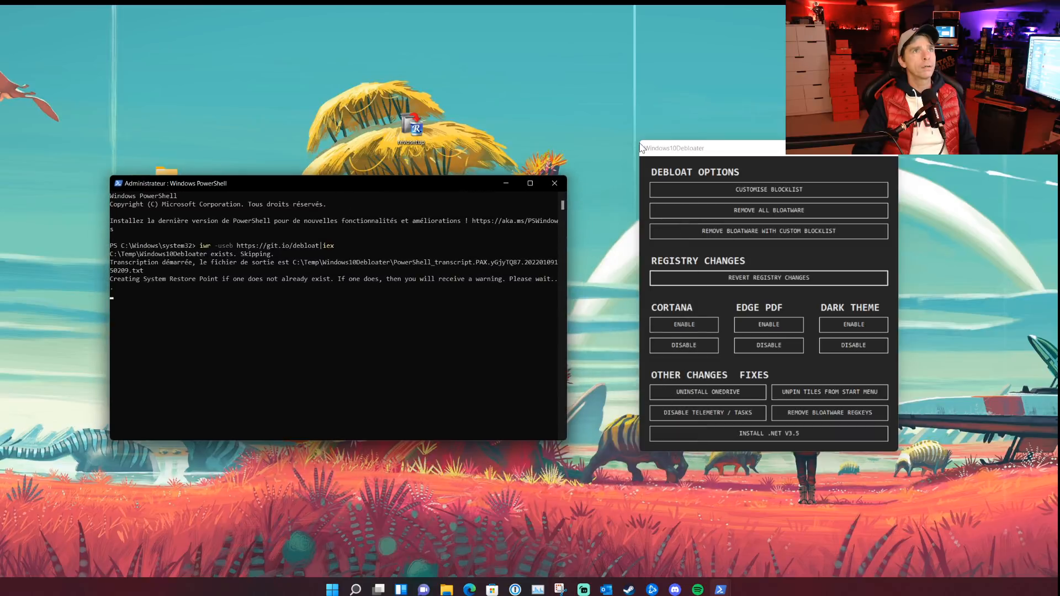
# Uninstall OneDrive with Windows10Debloater, check the Start menu's pinned apps, and unpin the tiles from the Start menu
pyautogui.click(697, 395)
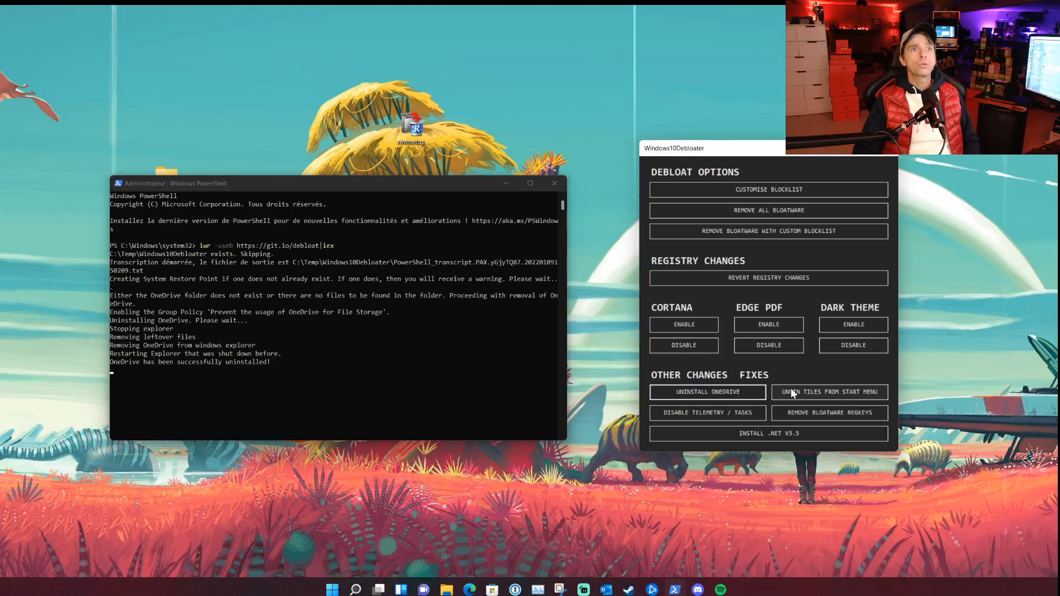
pyautogui.click(333, 589)
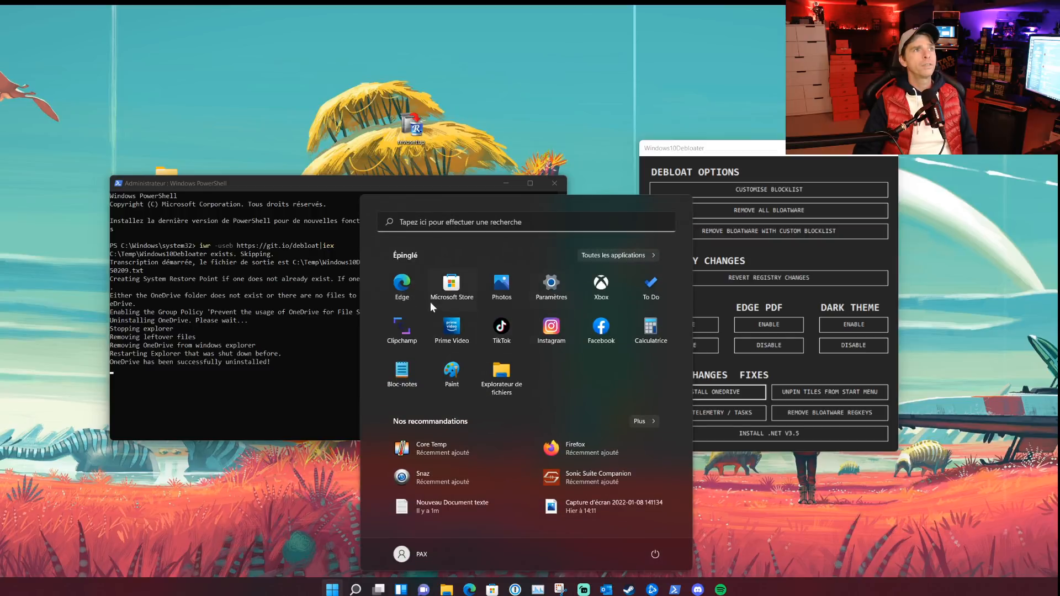
pyautogui.click(337, 507)
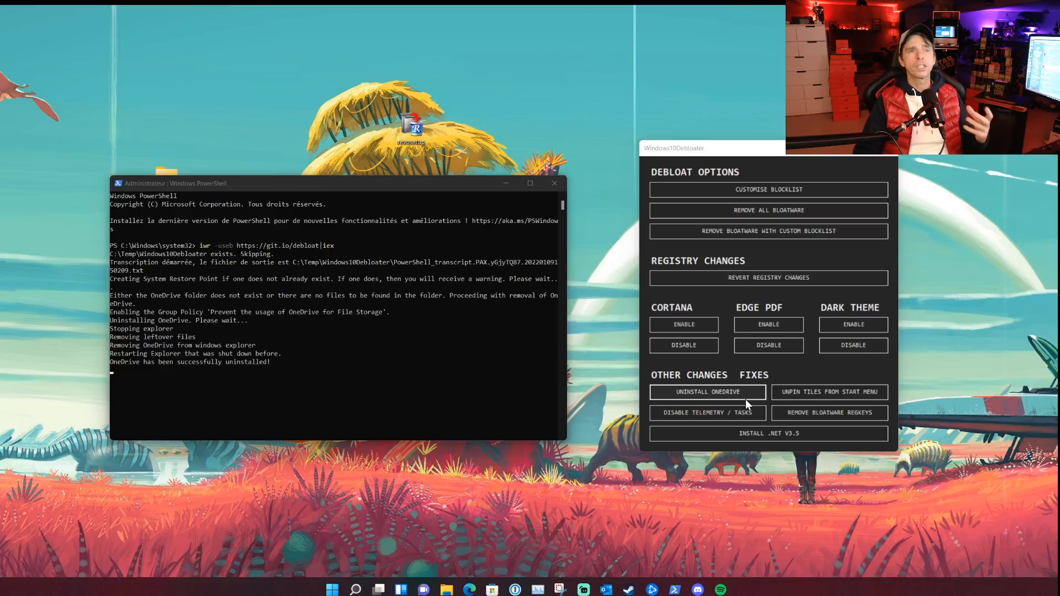
pyautogui.click(793, 391)
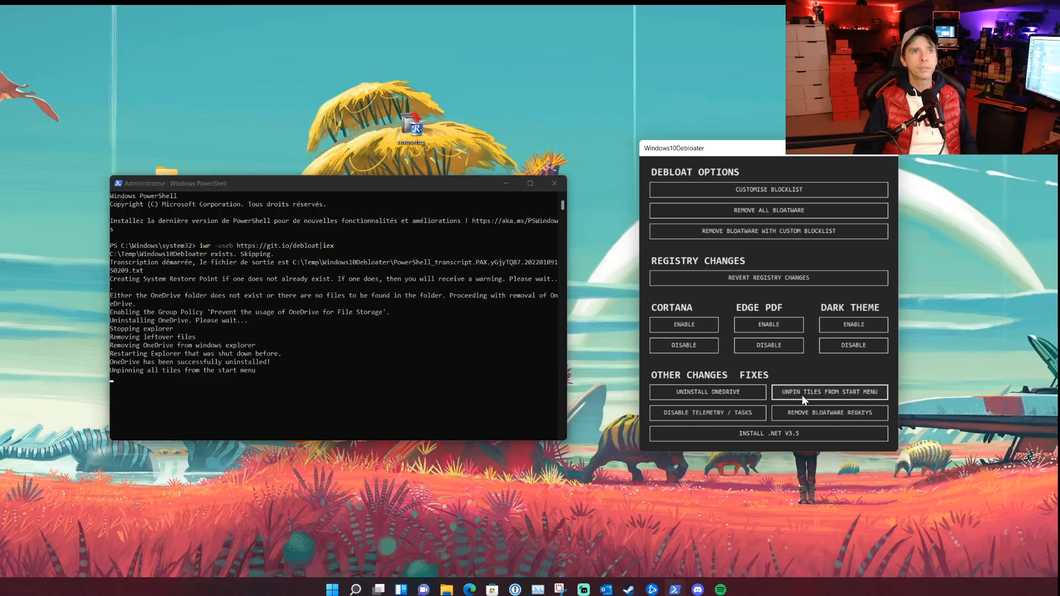
# Disable telemetry and scheduled tasks and remove the bloatware registry keys with Windows10Debloater
pyautogui.click(681, 413)
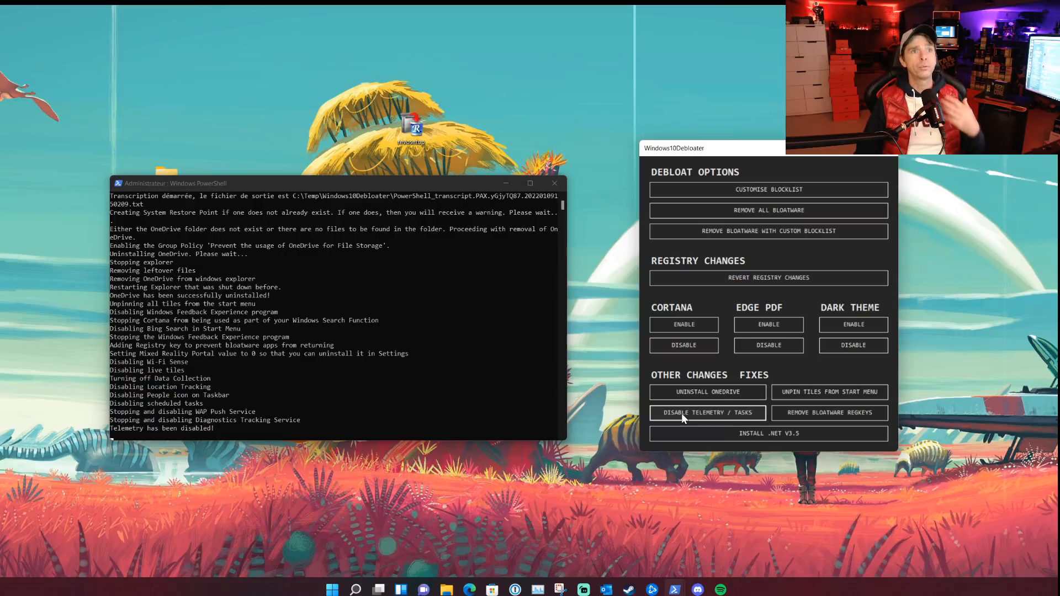
pyautogui.click(807, 413)
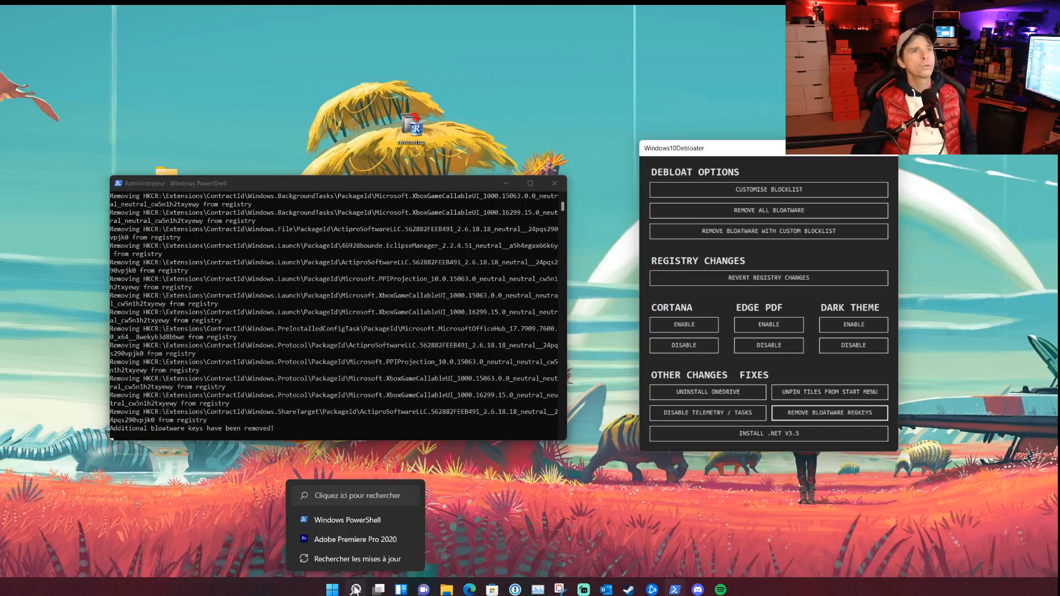
pyautogui.moveTo(353, 588)
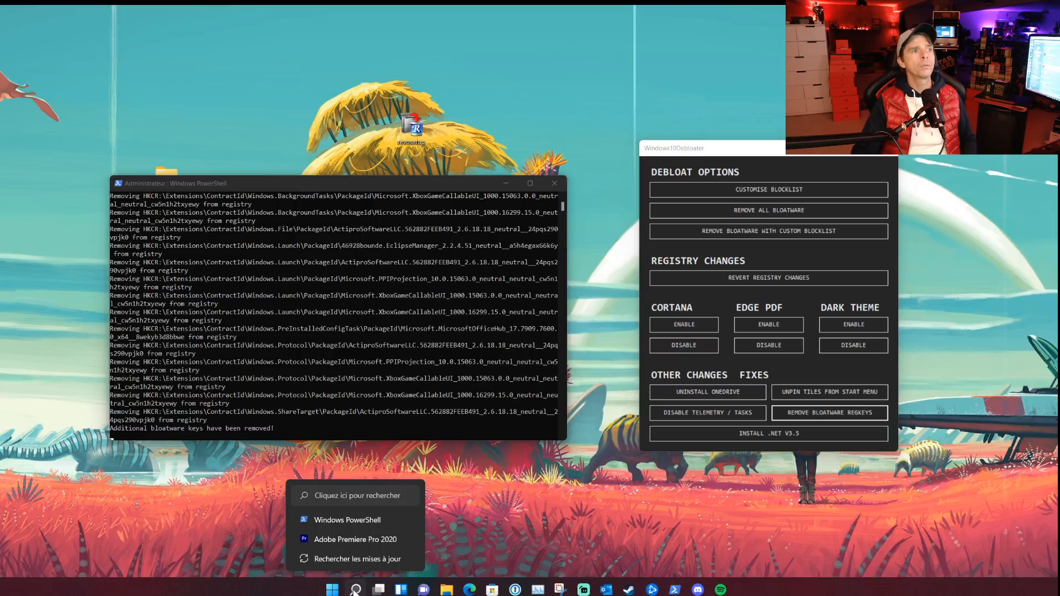
# Re-enable Cortana briefly and disable it again with Windows10Debloater
pyautogui.click(683, 326)
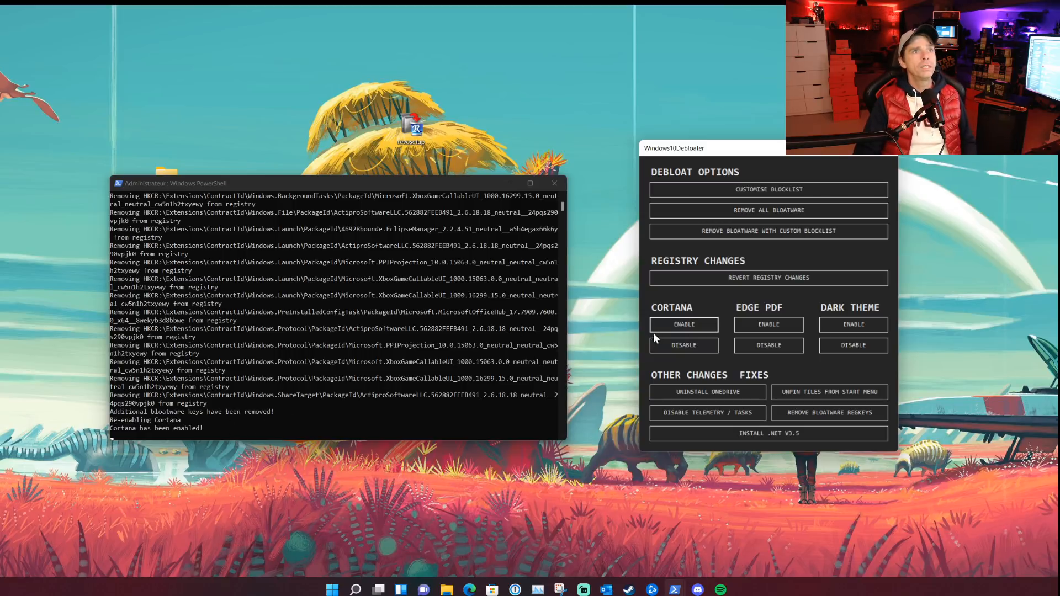
pyautogui.click(689, 348)
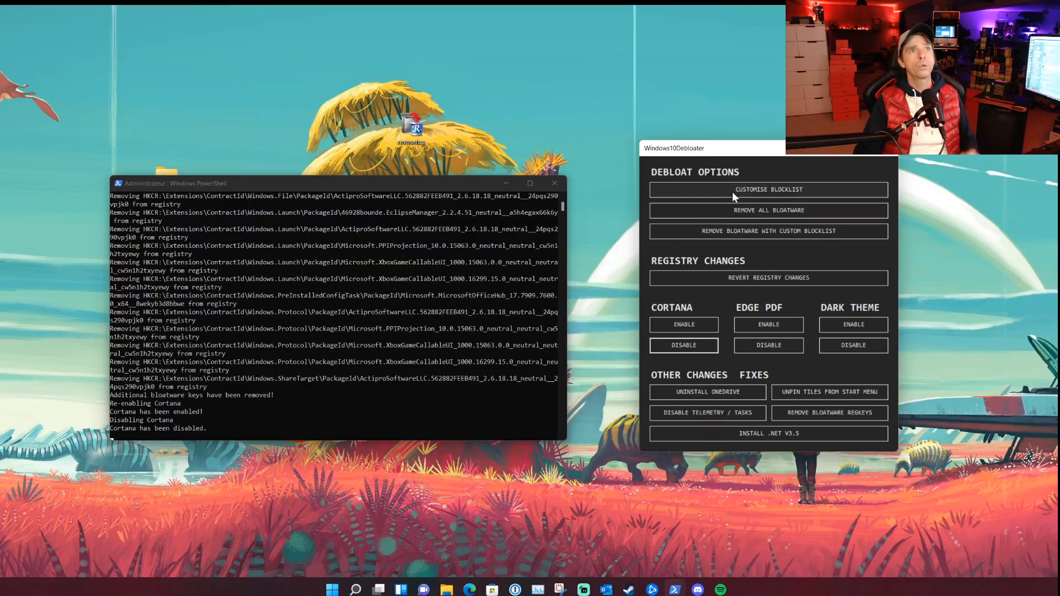
# Open Windows10Debloater's custom blocklist, examine which system, Microsoft and third-party apps are allowed or marked for removal, and close the list
pyautogui.click(747, 189)
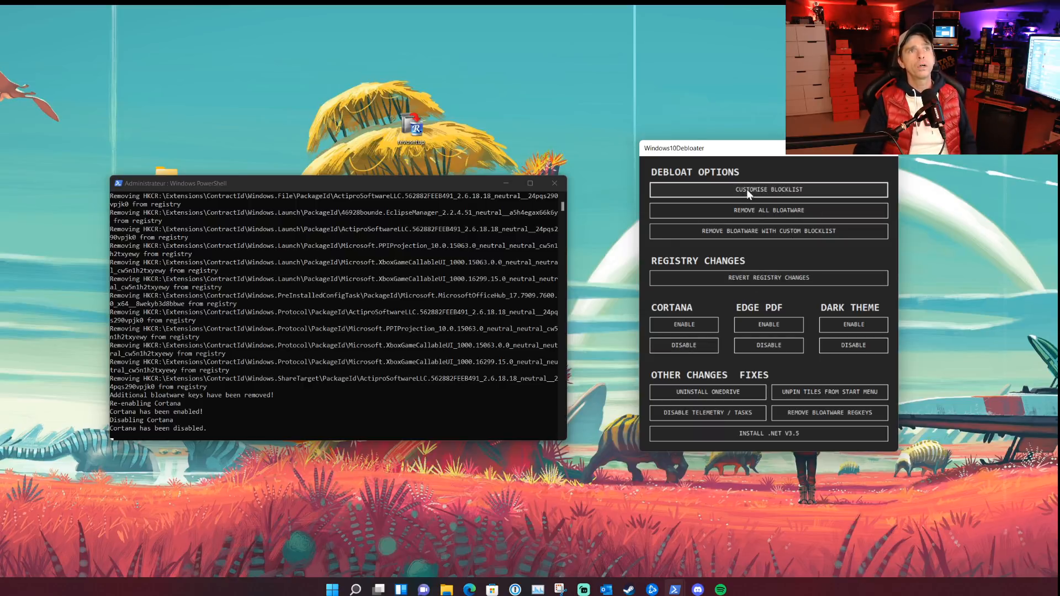
pyautogui.scroll(-5, 588, 251)
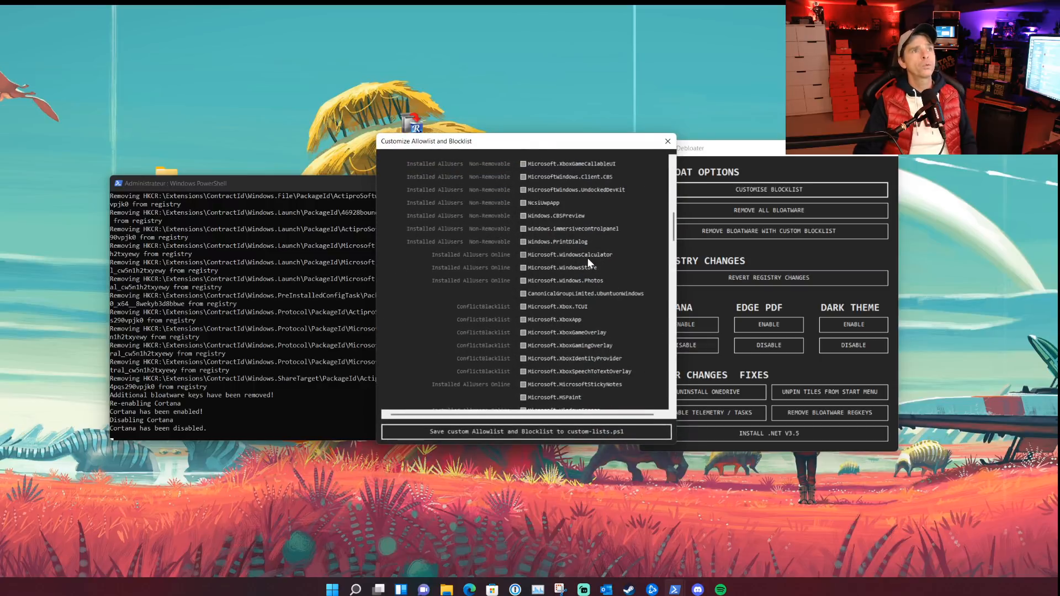
pyautogui.scroll(-10, 587, 258)
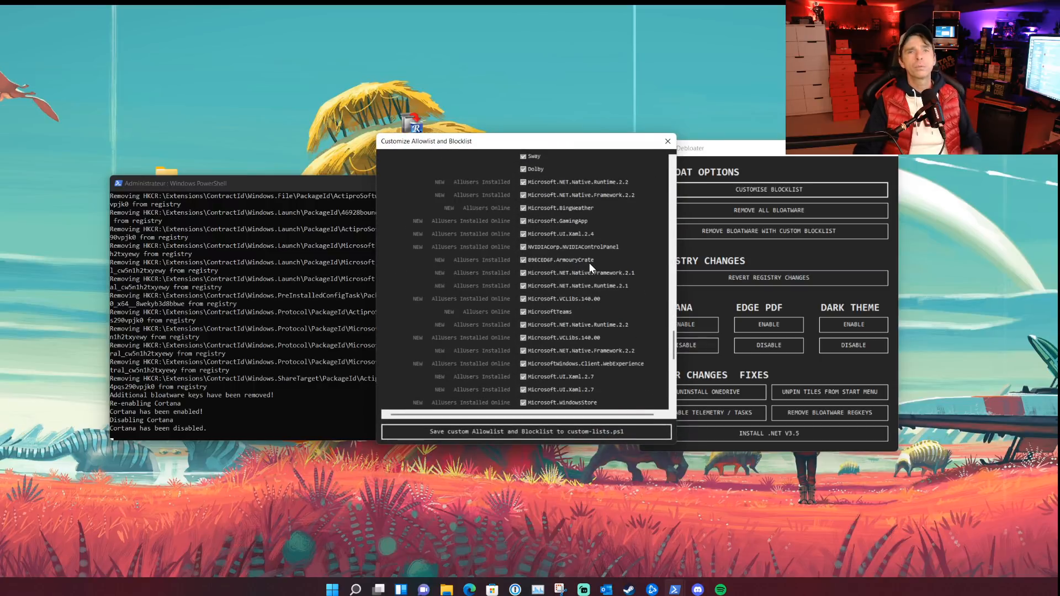
pyautogui.scroll(15, 588, 262)
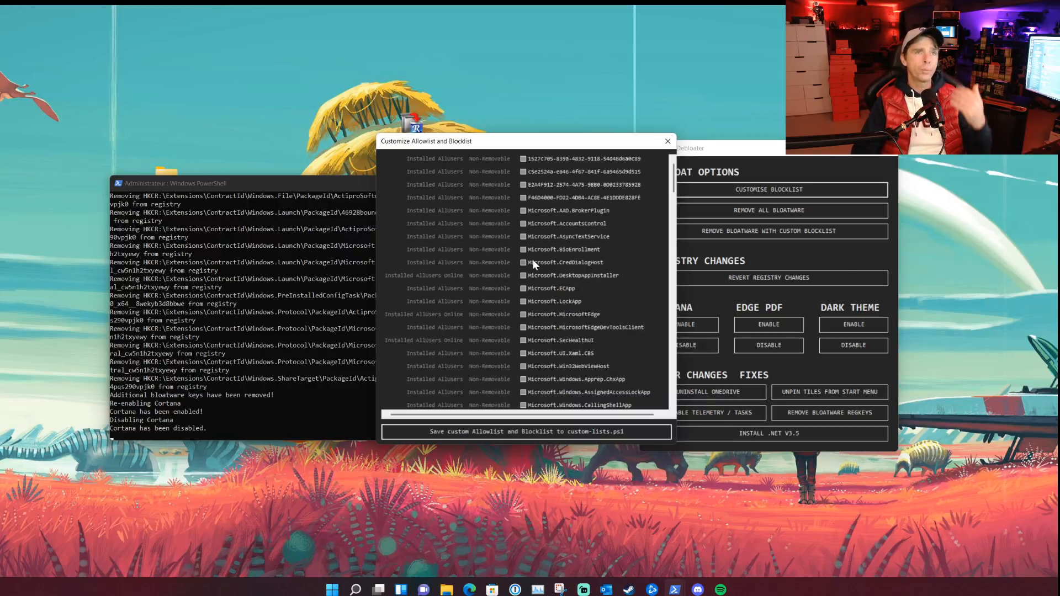
pyautogui.scroll(-12, 532, 260)
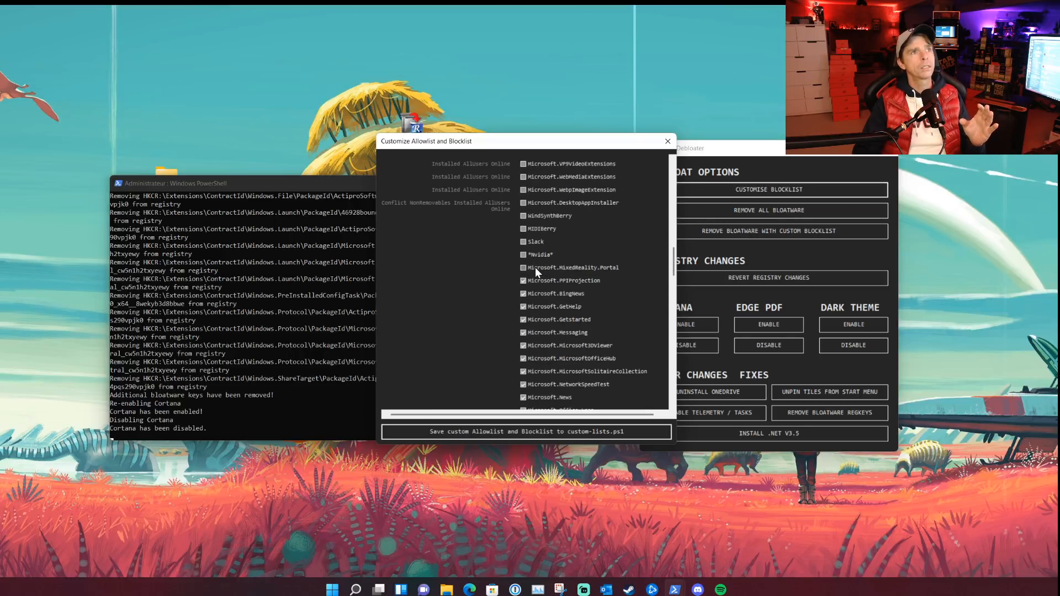
pyautogui.scroll(-5, 536, 268)
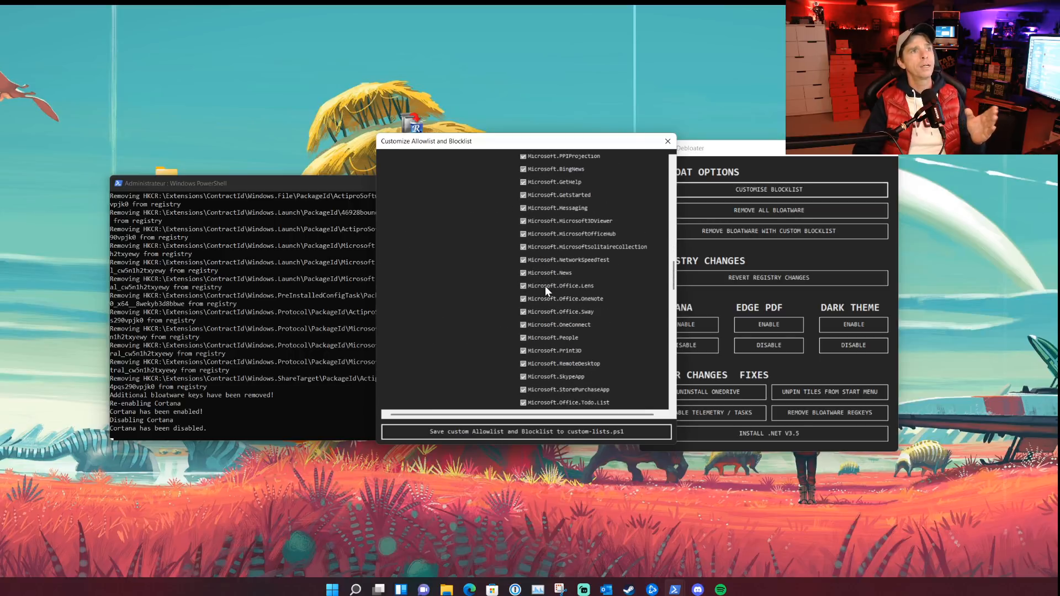
pyautogui.scroll(-10, 545, 253)
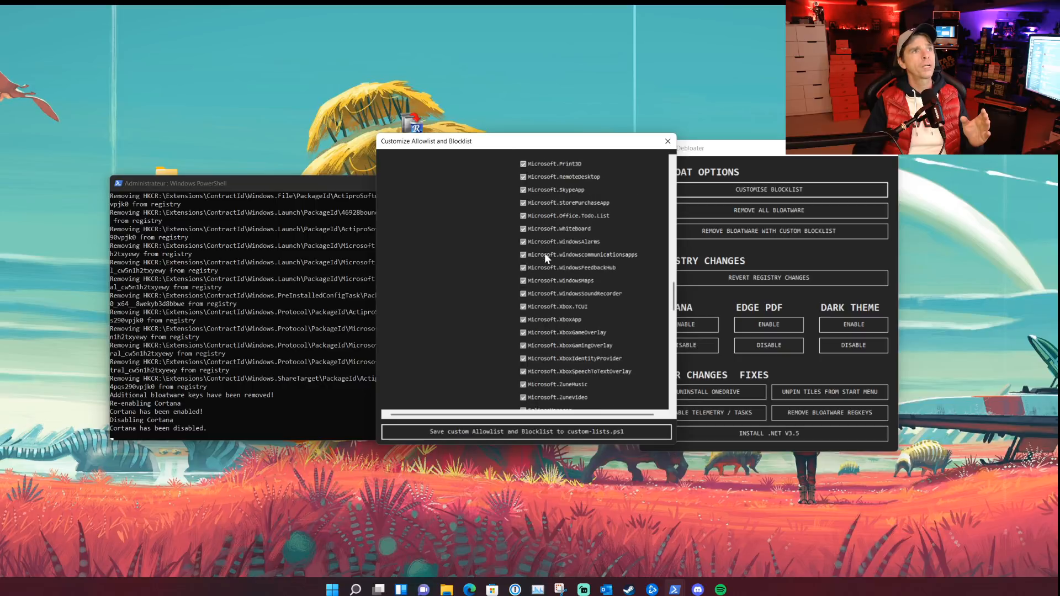
pyautogui.scroll(-3, 558, 320)
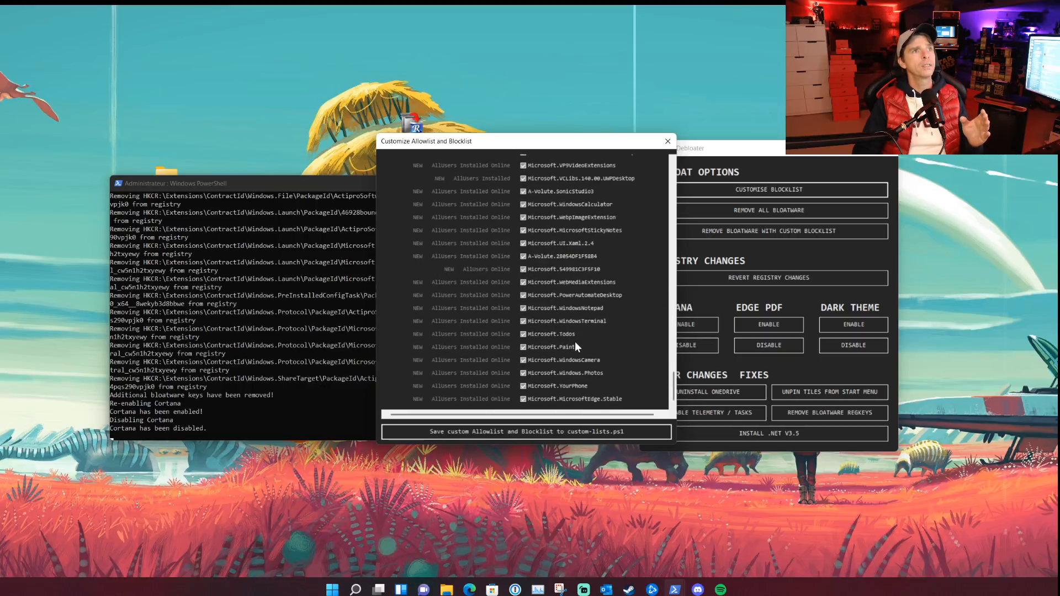
pyautogui.scroll(6, 568, 345)
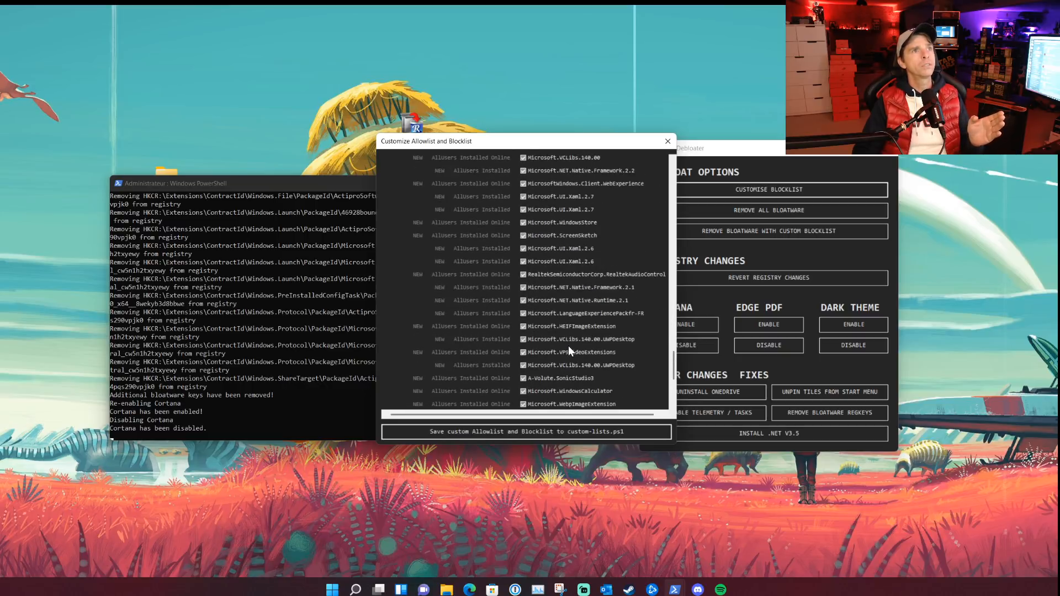
pyautogui.scroll(6, 568, 345)
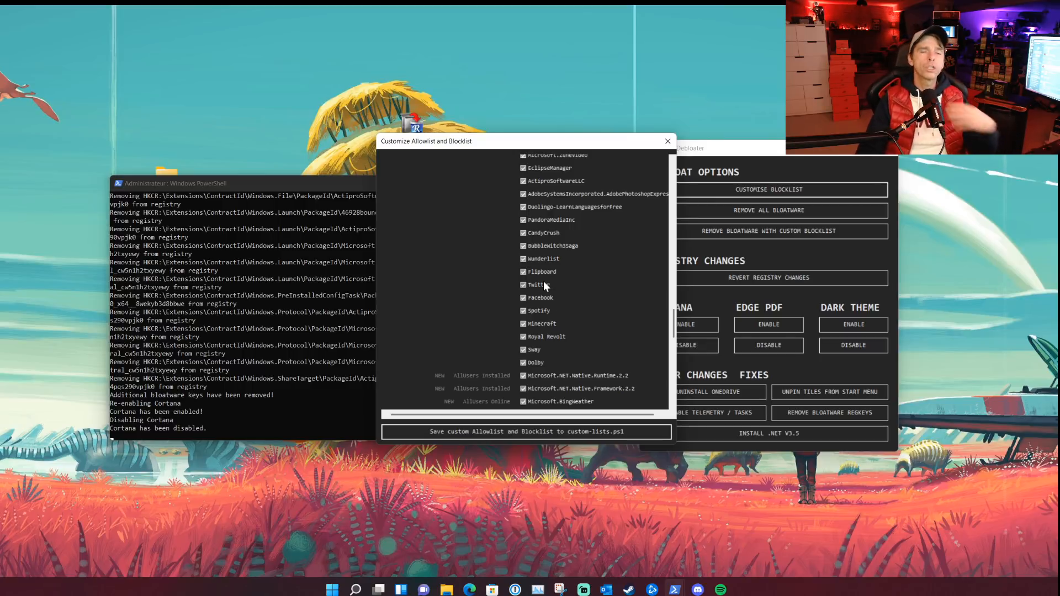
pyautogui.scroll(2, 544, 285)
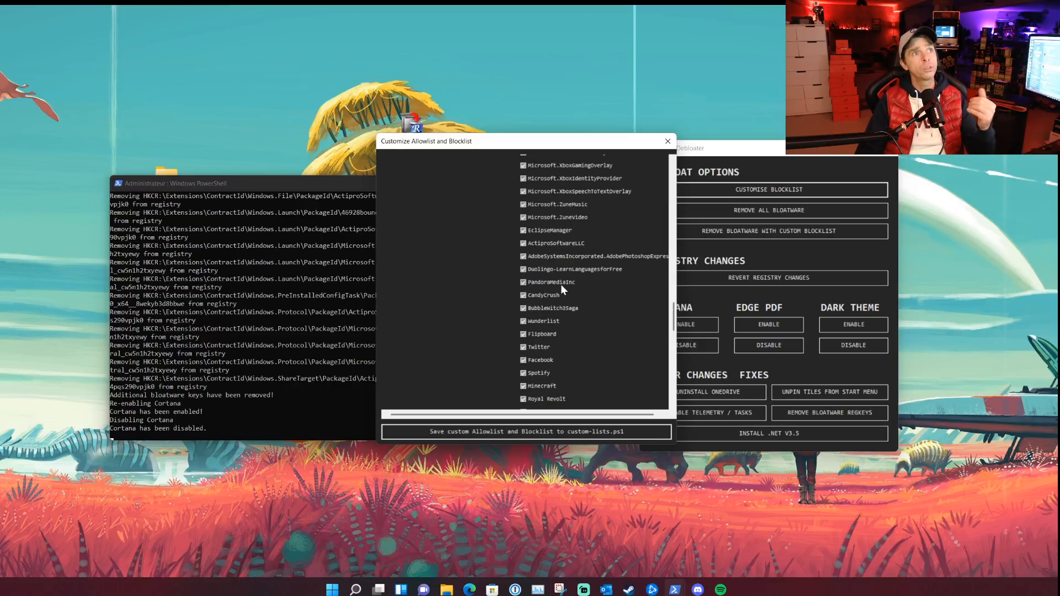
pyautogui.scroll(8, 561, 308)
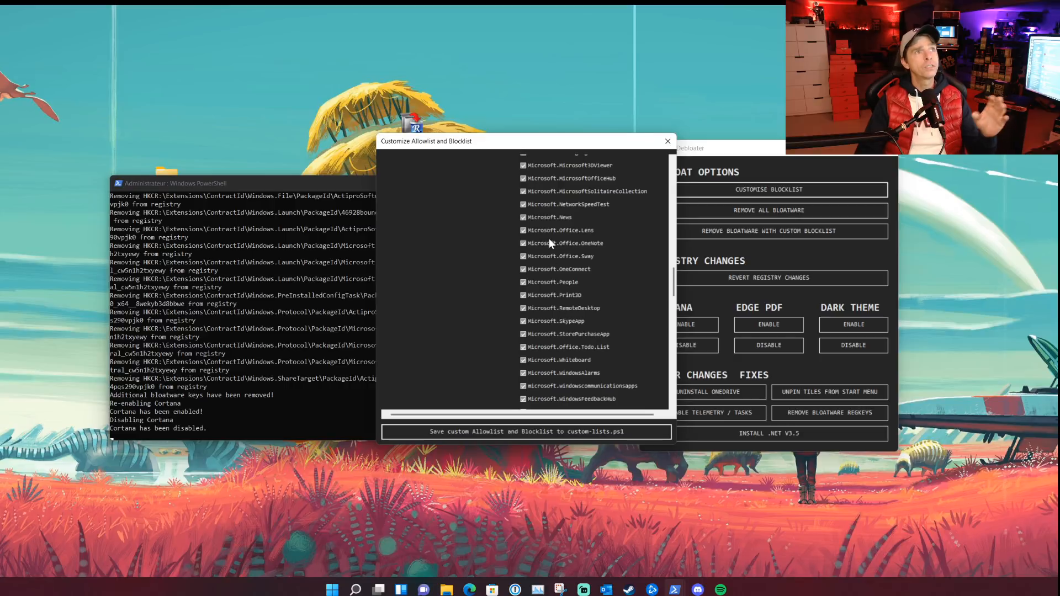
pyautogui.scroll(5, 550, 243)
pyautogui.scroll(-5, 551, 250)
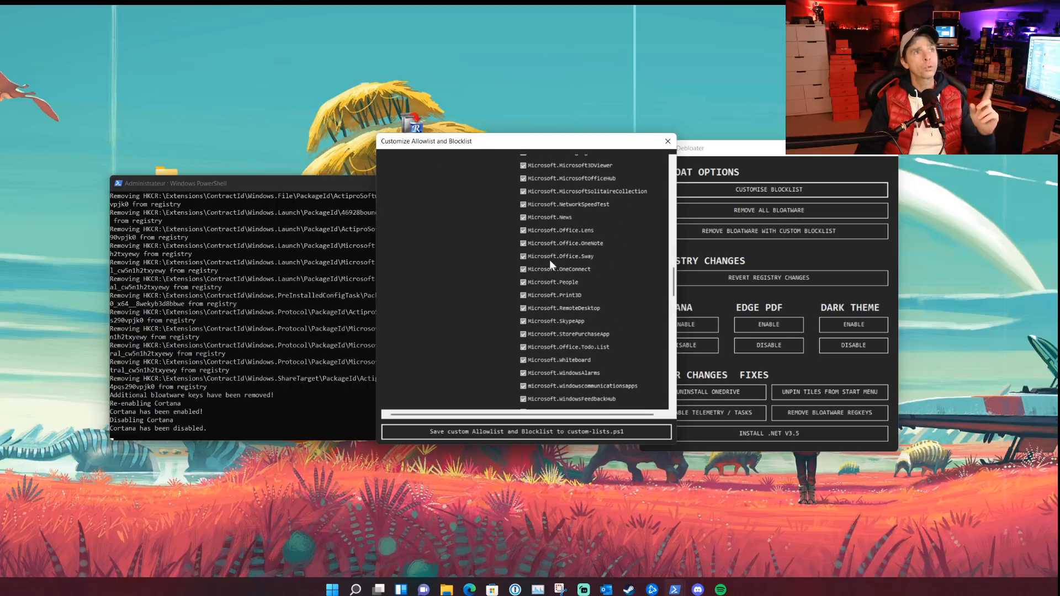
pyautogui.scroll(-10, 551, 314)
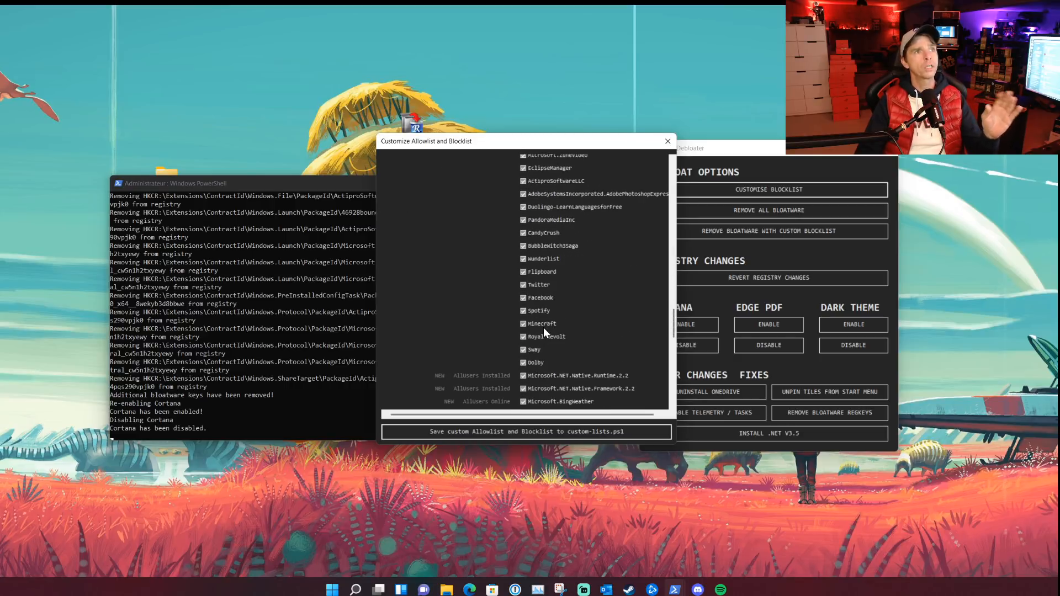
pyautogui.scroll(-3, 555, 317)
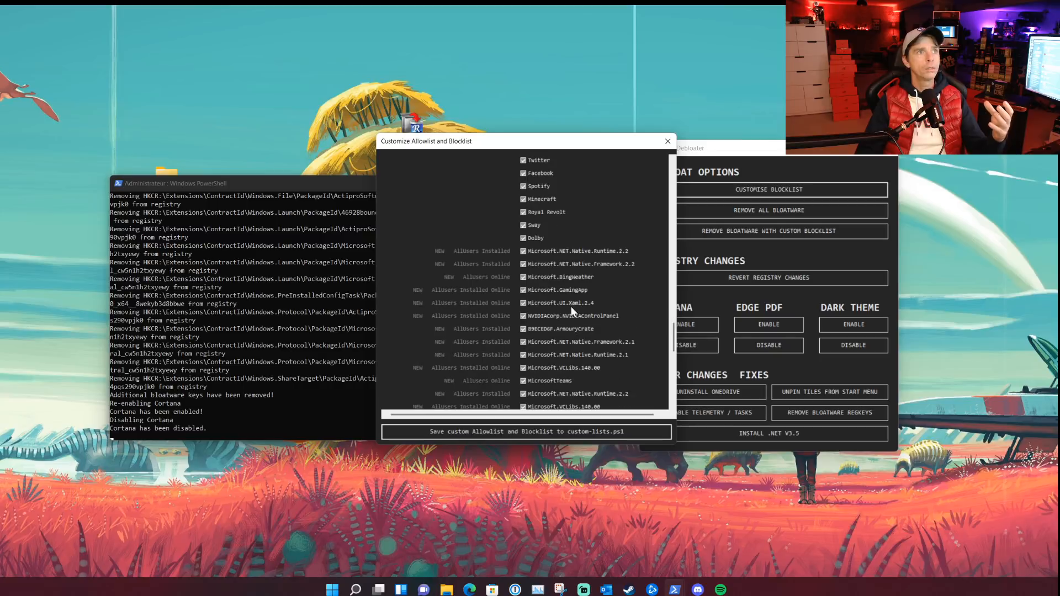
pyautogui.scroll(-3, 535, 296)
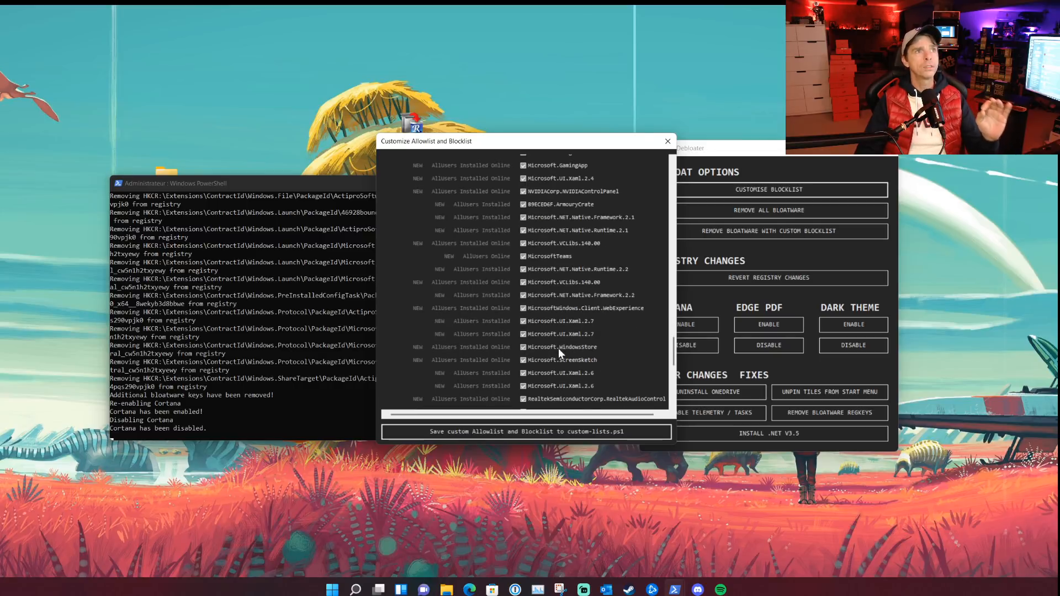
pyautogui.scroll(8, 558, 348)
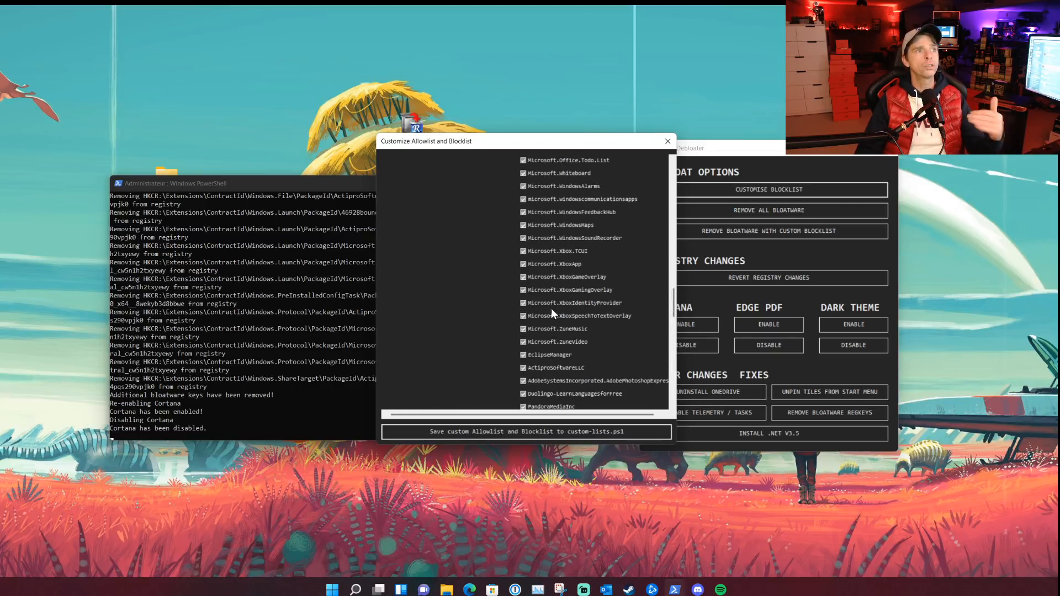
pyautogui.click(472, 435)
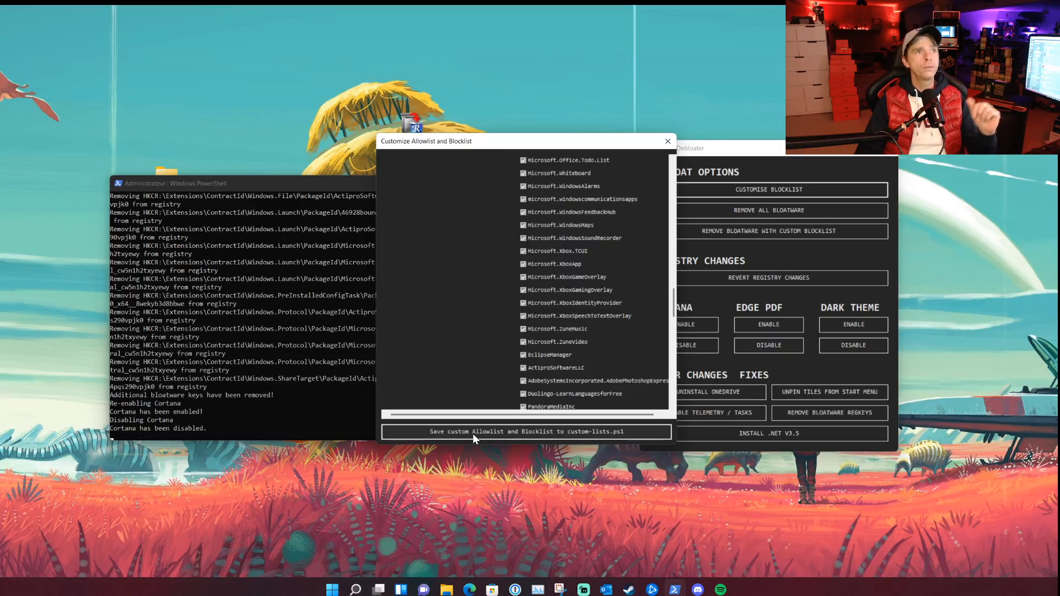
pyautogui.click(668, 143)
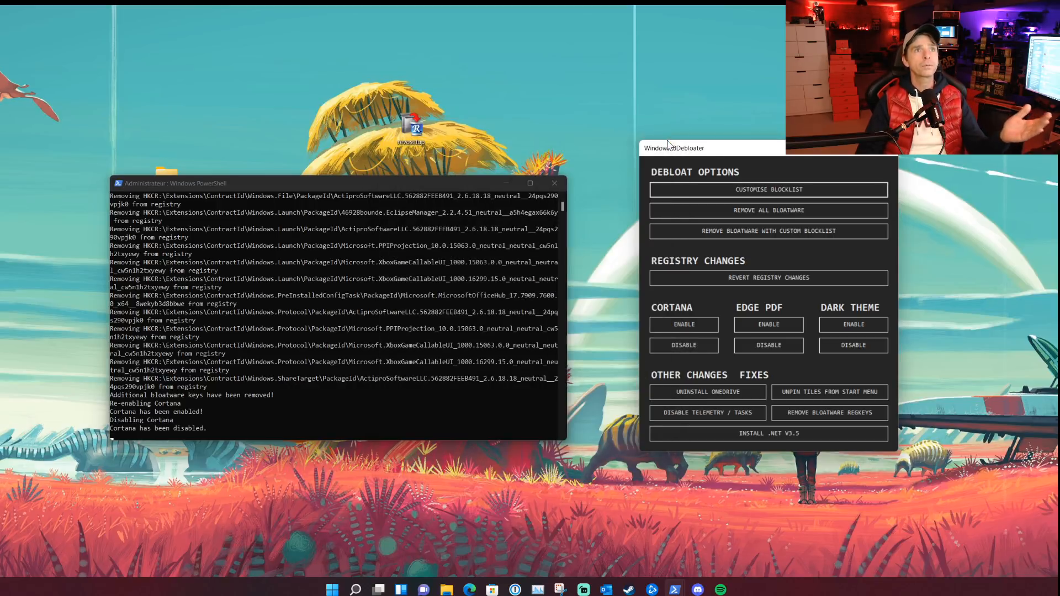
# Remove bloatware with the custom blocklist in Windows10Debloater and close the administrator PowerShell window
pyautogui.click(723, 236)
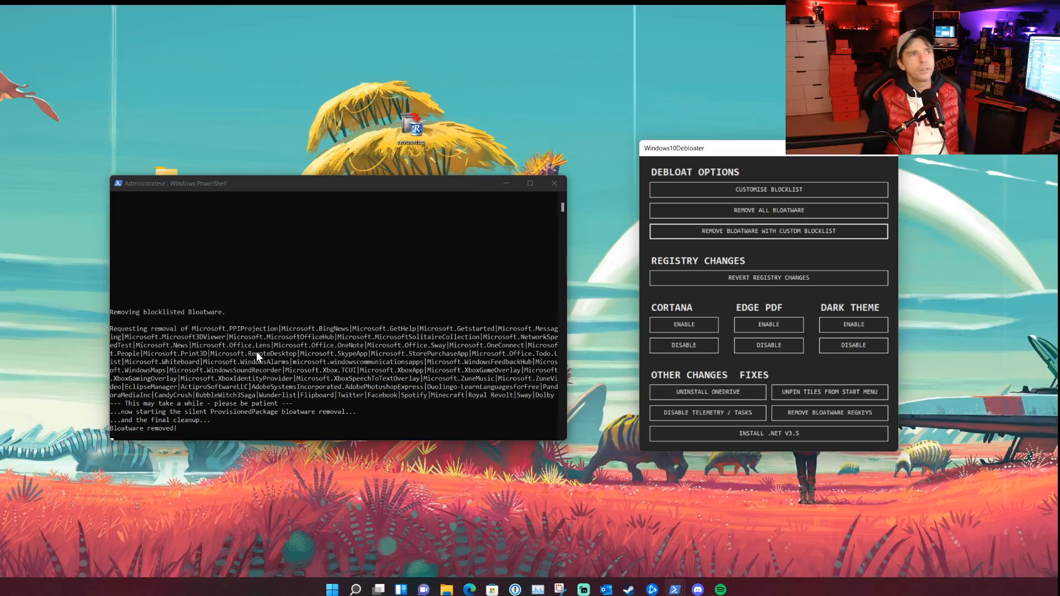
pyautogui.click(563, 184)
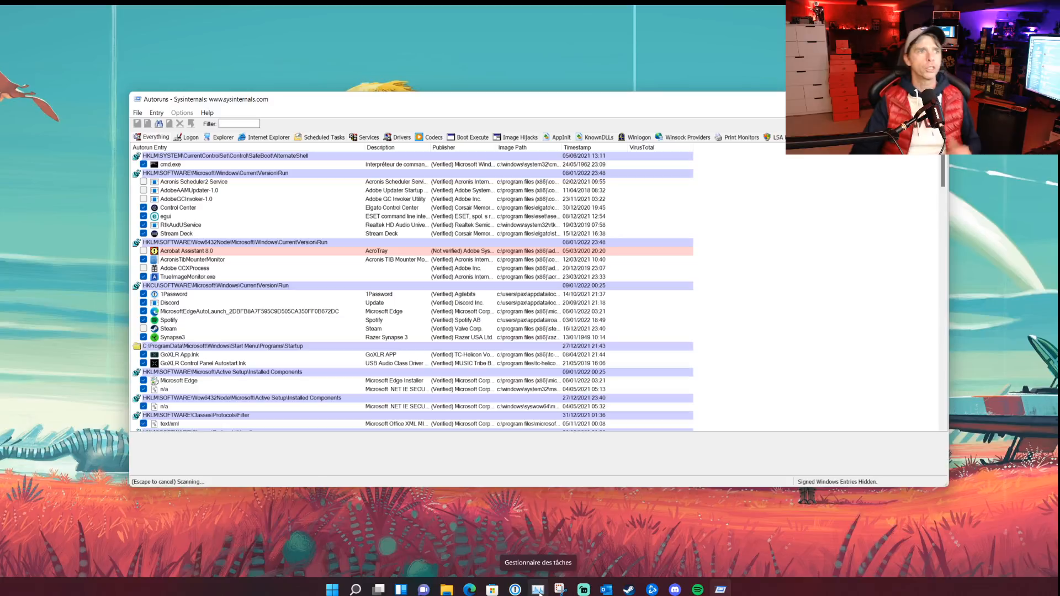
# Review the startup programs and their status in Task Manager, then close it to return to Autoruns
pyautogui.click(538, 590)
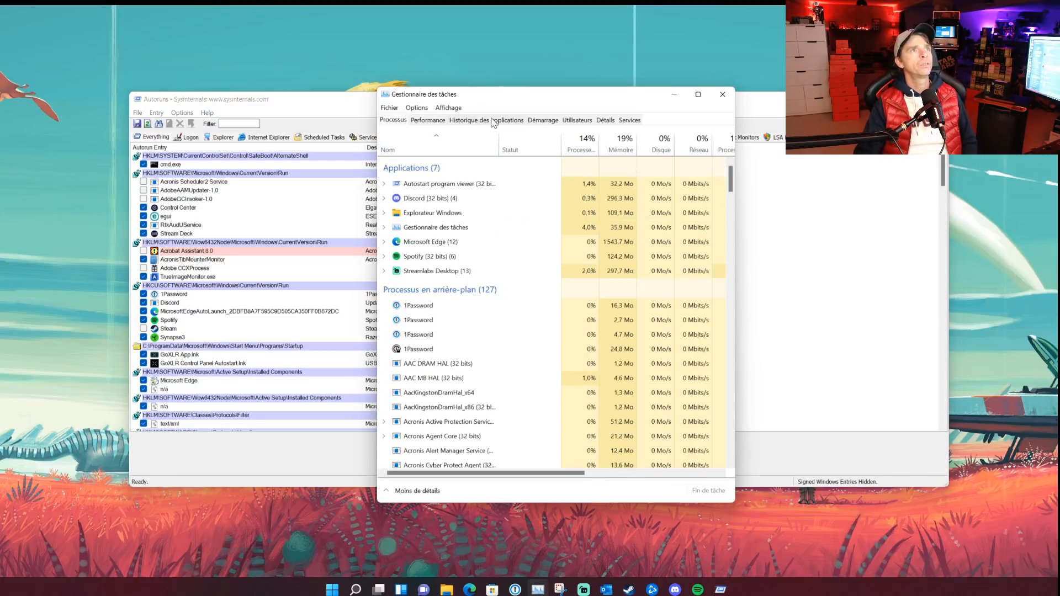
pyautogui.click(543, 121)
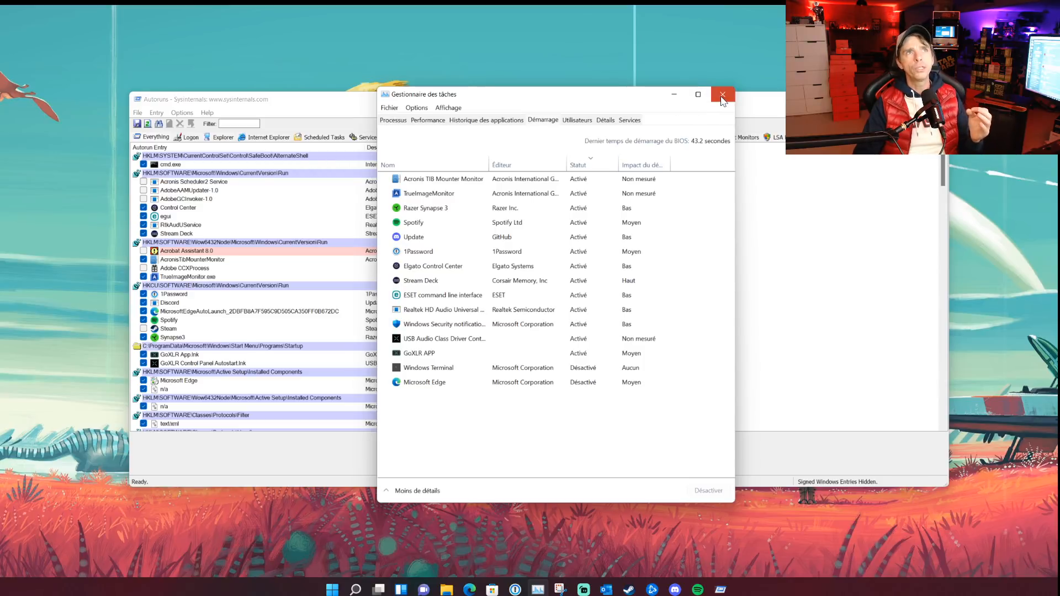
pyautogui.click(723, 95)
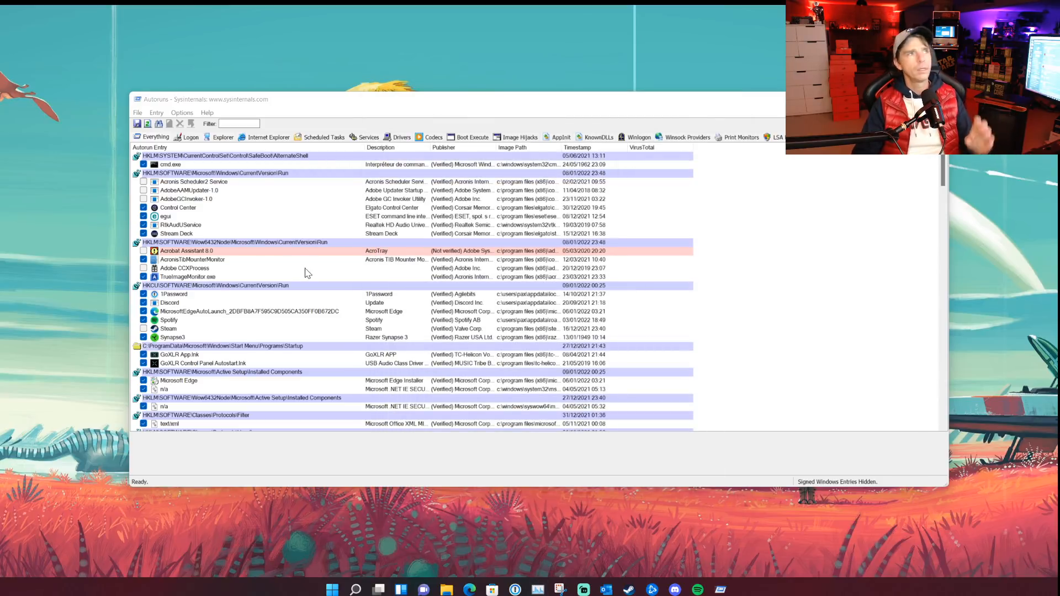
# Try to change the state of the Office Automatic Updates 2.0 scheduled task in Autoruns and relaunch Autoruns as administrator
pyautogui.scroll(-10, 271, 269)
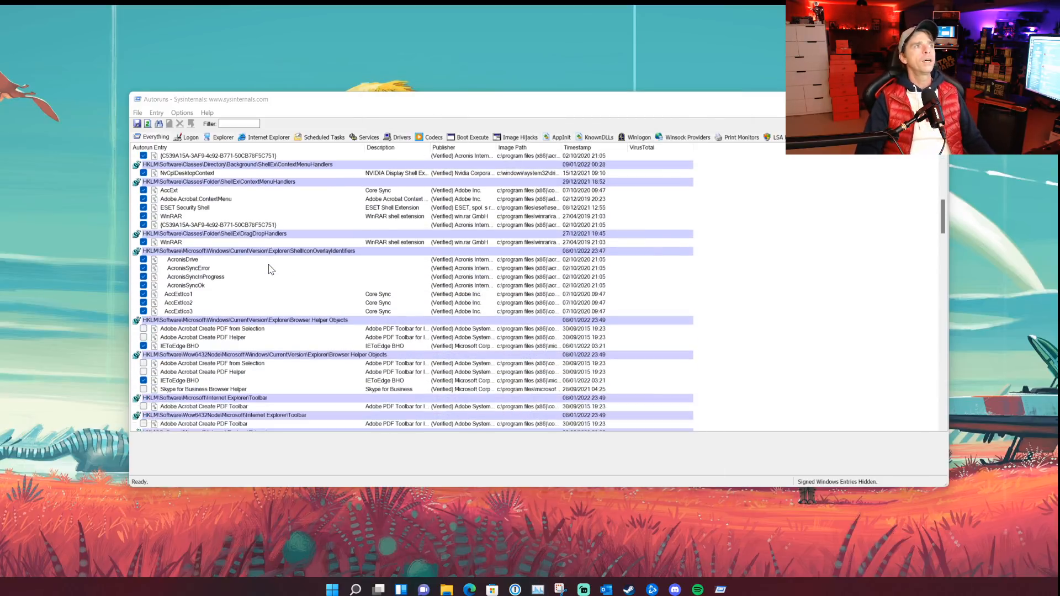
pyautogui.scroll(-15, 271, 269)
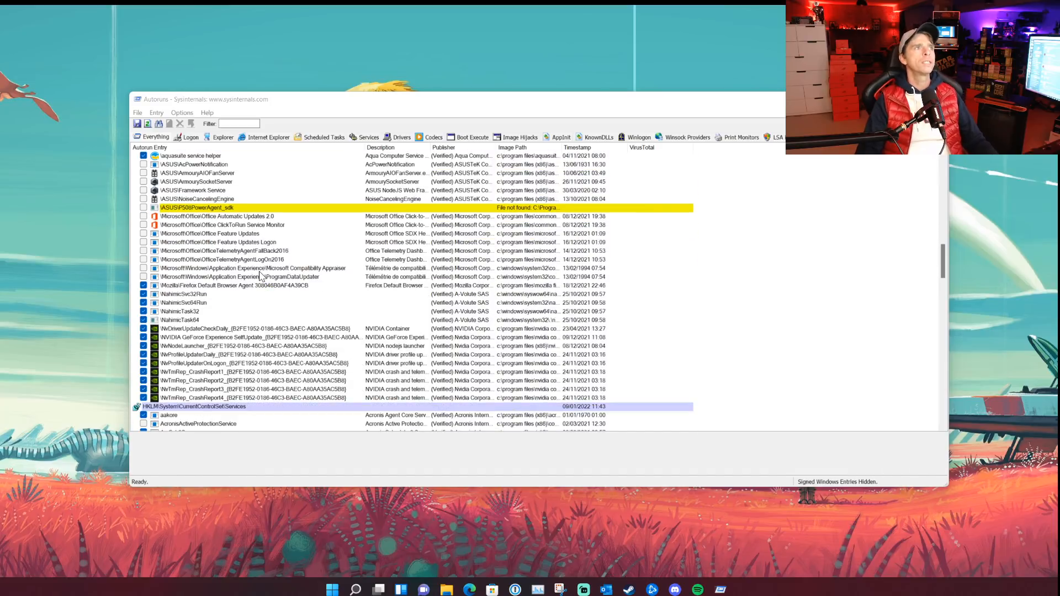
pyautogui.scroll(-4, 260, 275)
pyautogui.scroll(6, 259, 274)
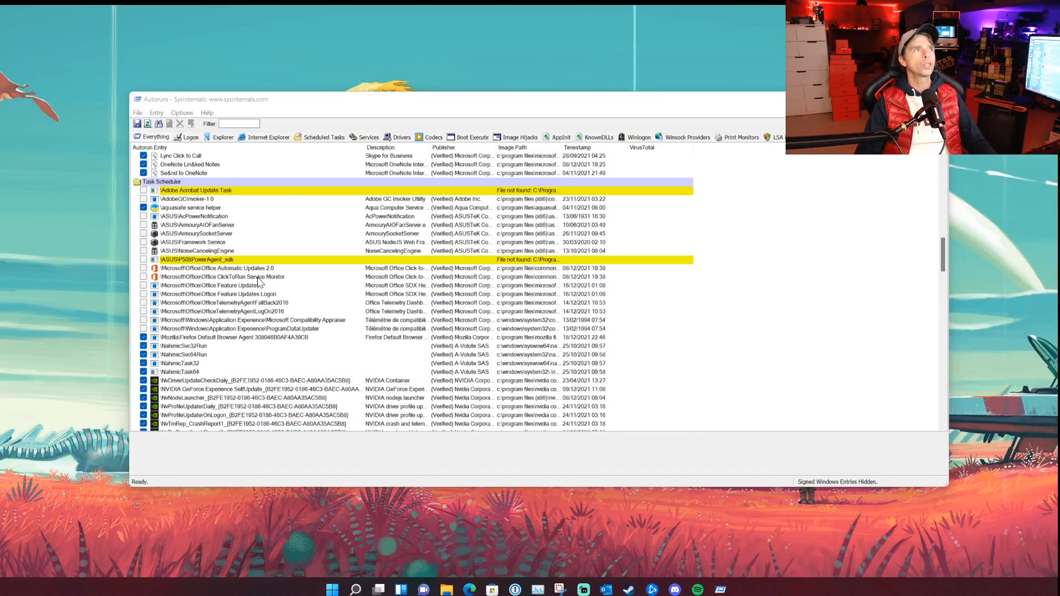
pyautogui.click(143, 268)
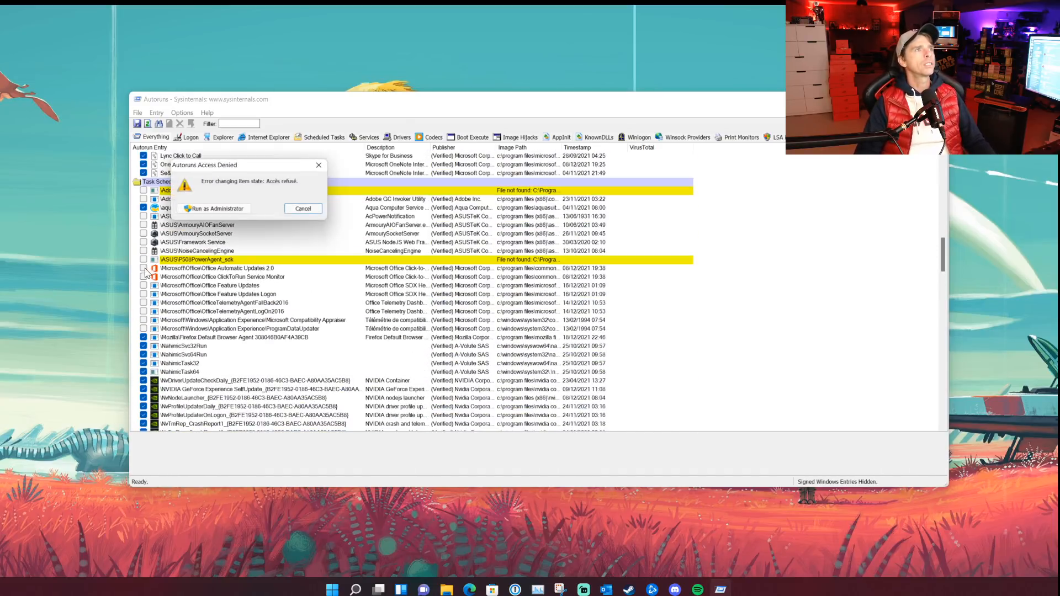
pyautogui.click(229, 210)
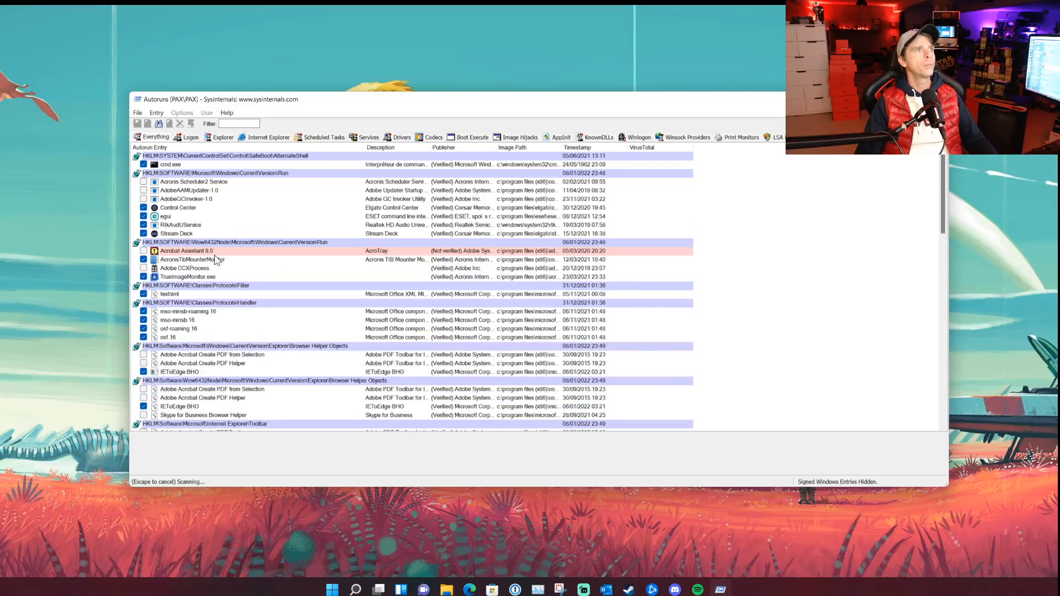
# Examine the startup entries, scheduled tasks and services in Autoruns to see which are enabled or disabled
pyautogui.scroll(-7, 207, 264)
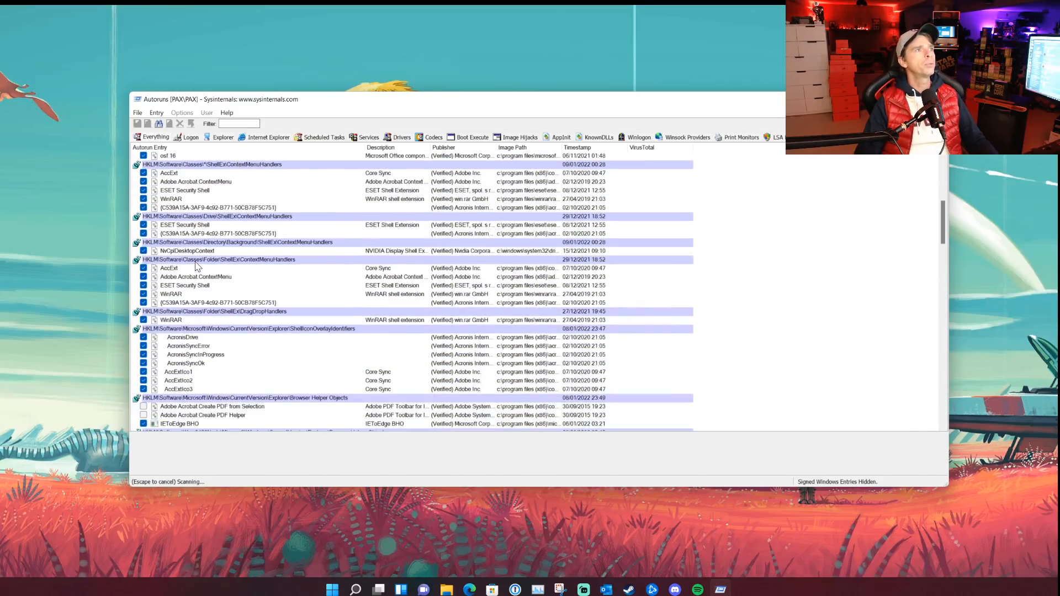
pyautogui.scroll(10, 197, 266)
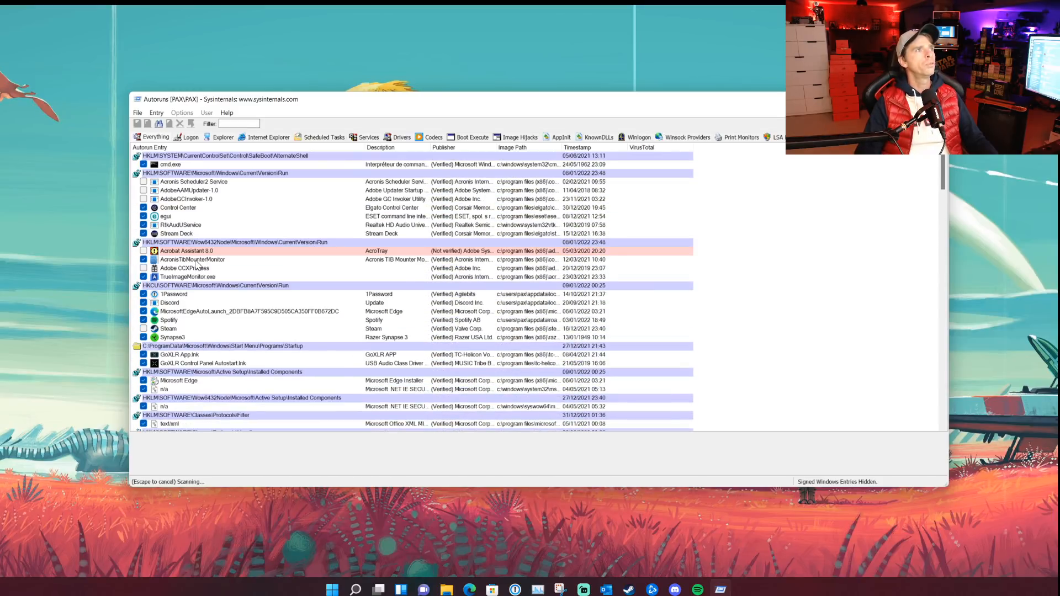
pyautogui.scroll(-10, 197, 266)
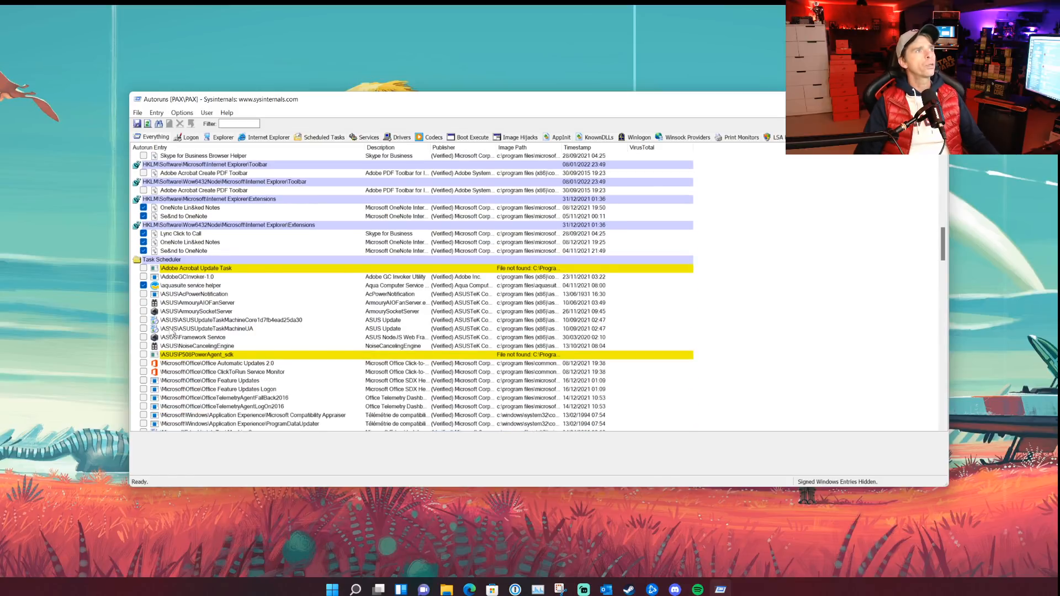
pyautogui.scroll(-2, 174, 333)
pyautogui.scroll(-4, 214, 367)
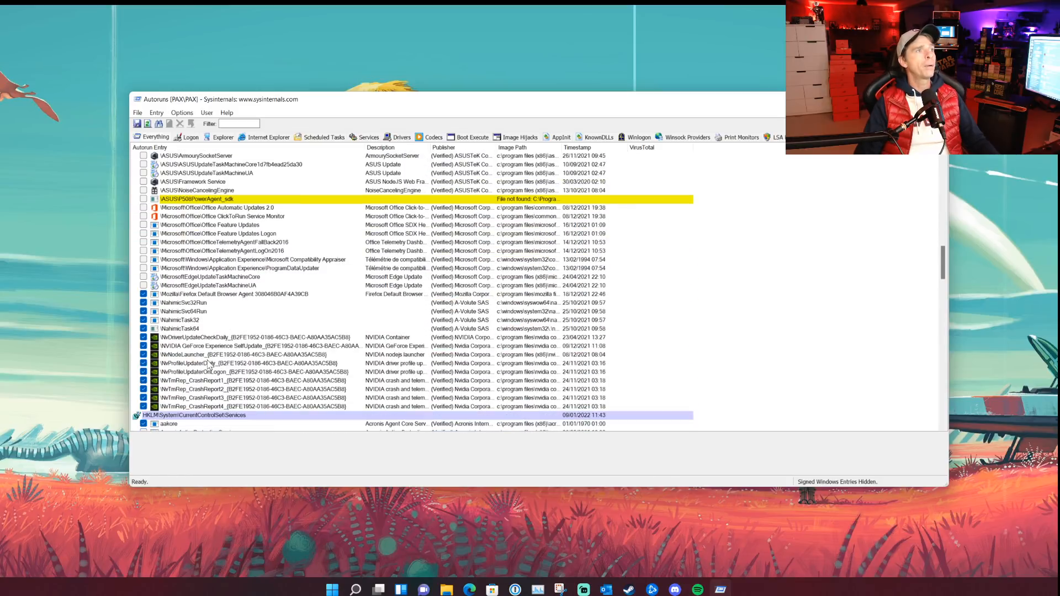
pyautogui.scroll(-7, 186, 276)
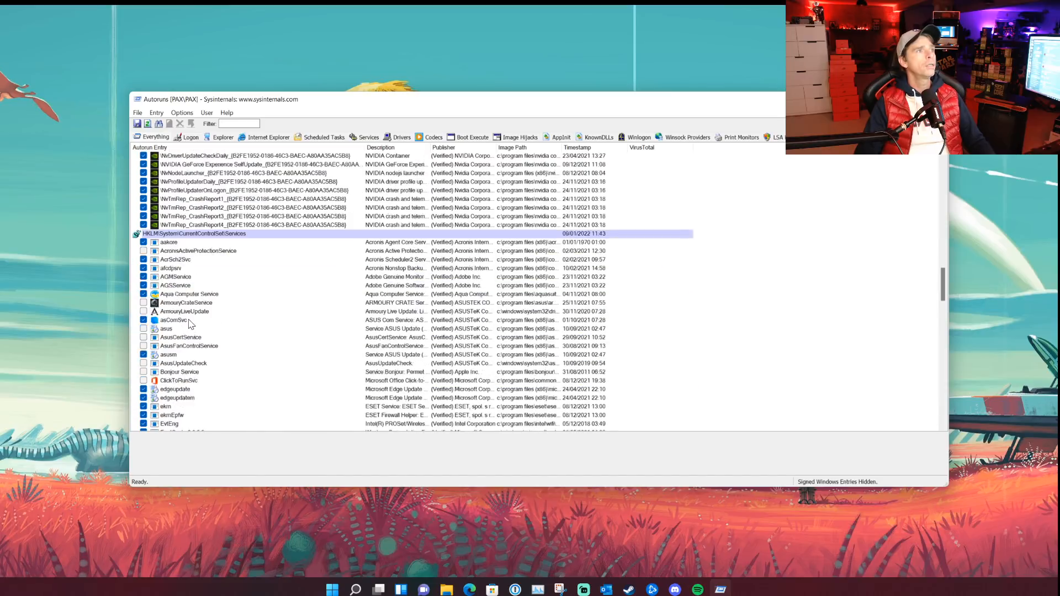
pyautogui.scroll(-1, 190, 323)
pyautogui.scroll(-5, 188, 363)
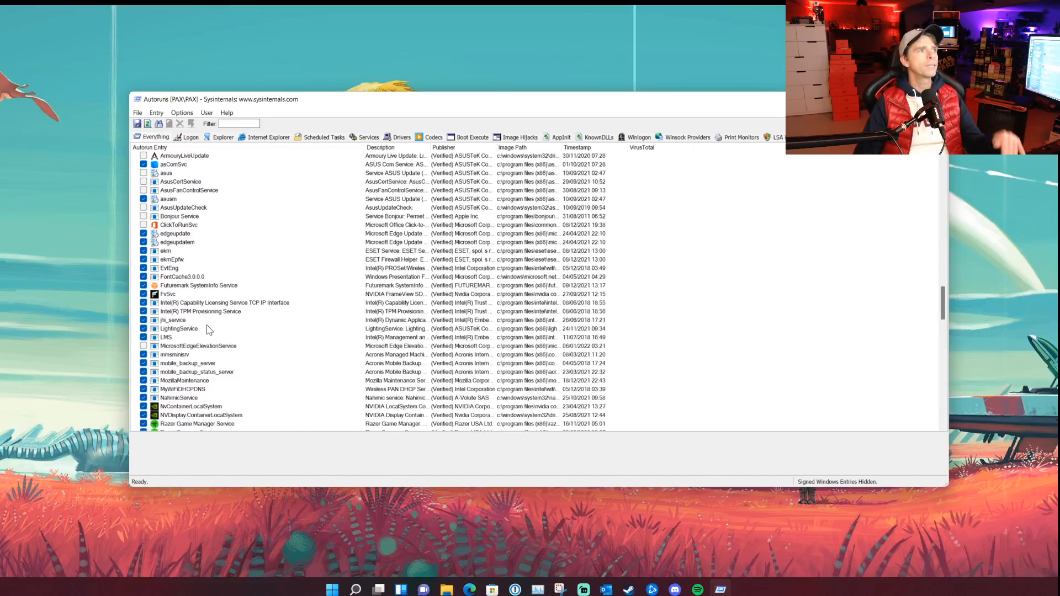
# Examine the services, drivers, KnownDLLs and Office add-in entries in Autoruns to see which are enabled or disabled
pyautogui.scroll(-6, 209, 330)
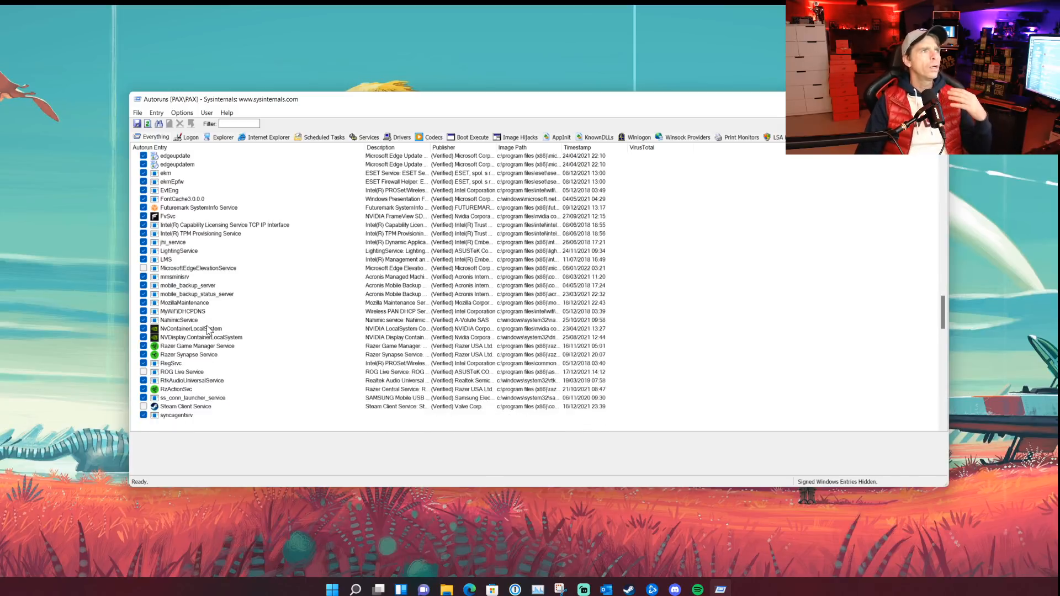
pyautogui.scroll(-7, 208, 330)
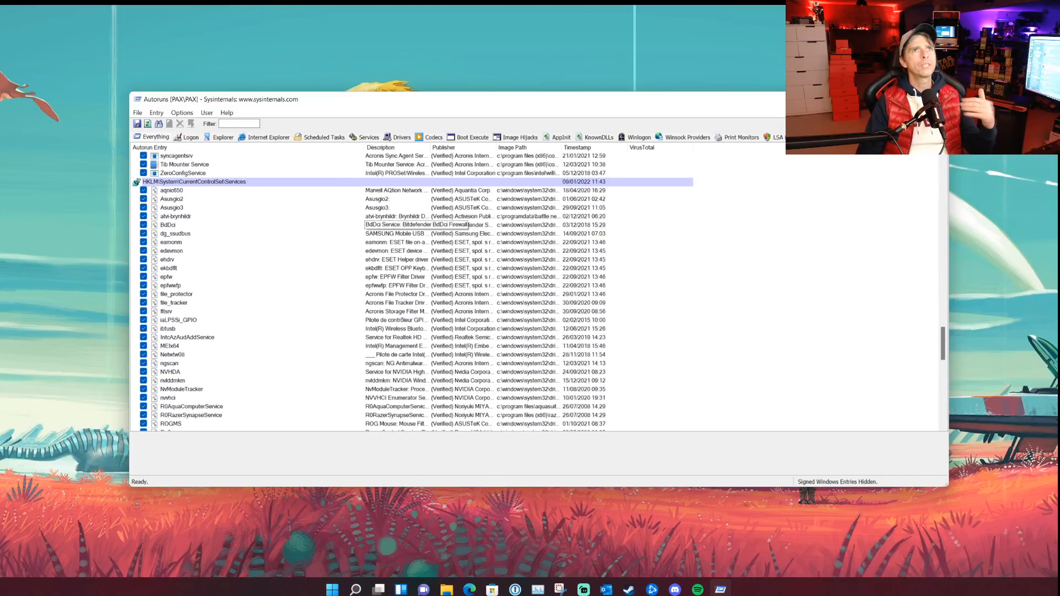
pyautogui.click(915, 137)
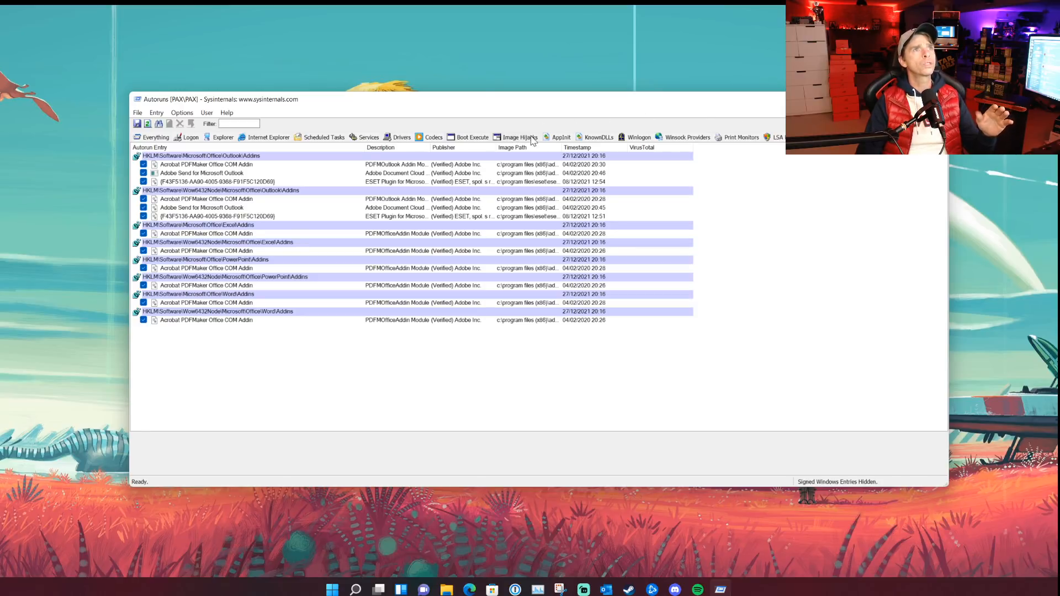
pyautogui.click(159, 141)
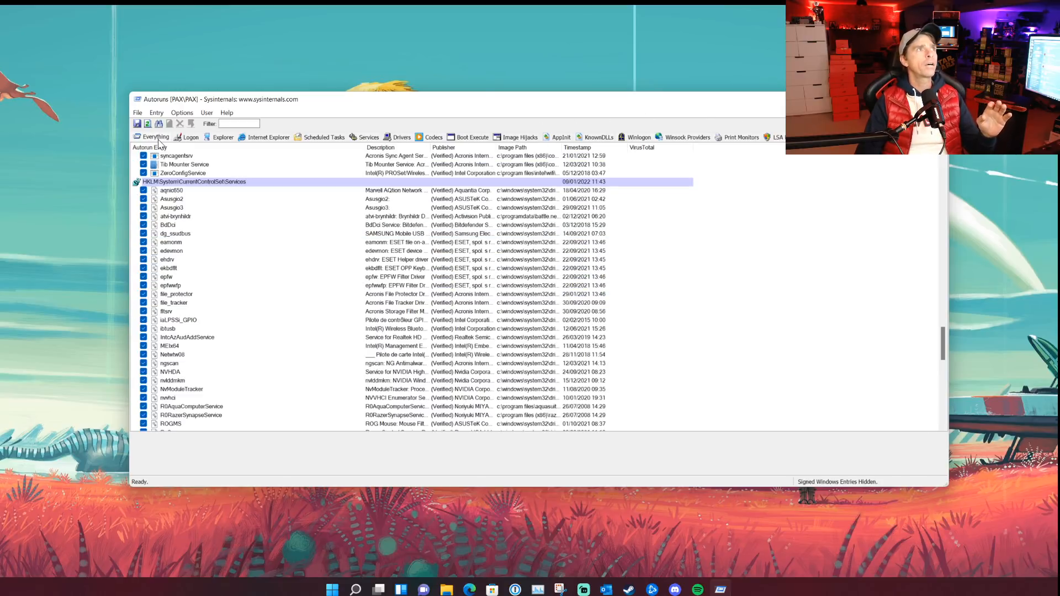
pyautogui.scroll(-15, 185, 325)
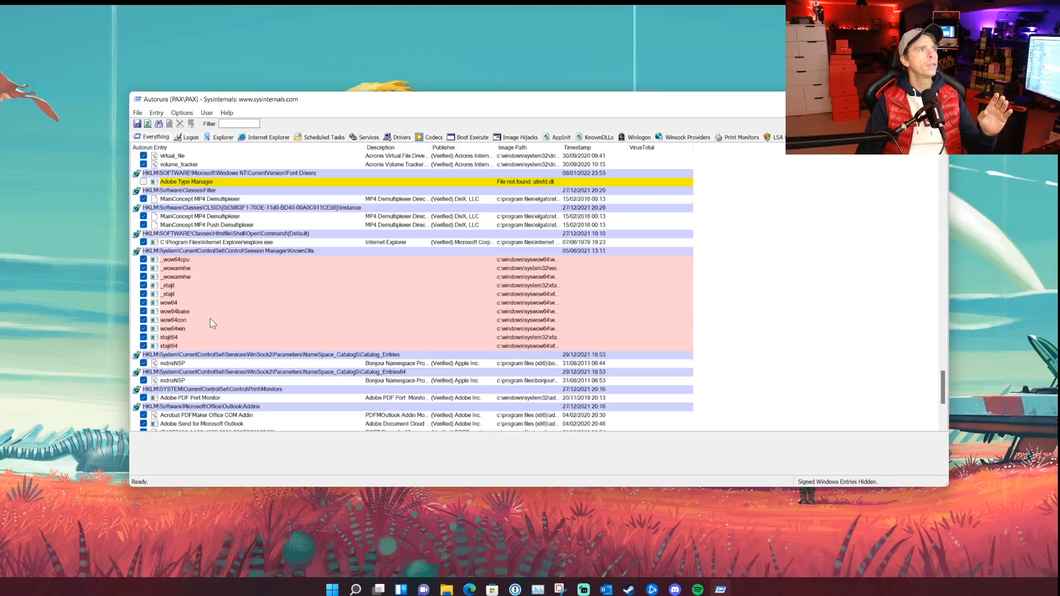
pyautogui.scroll(-6, 218, 331)
pyautogui.scroll(8, 228, 356)
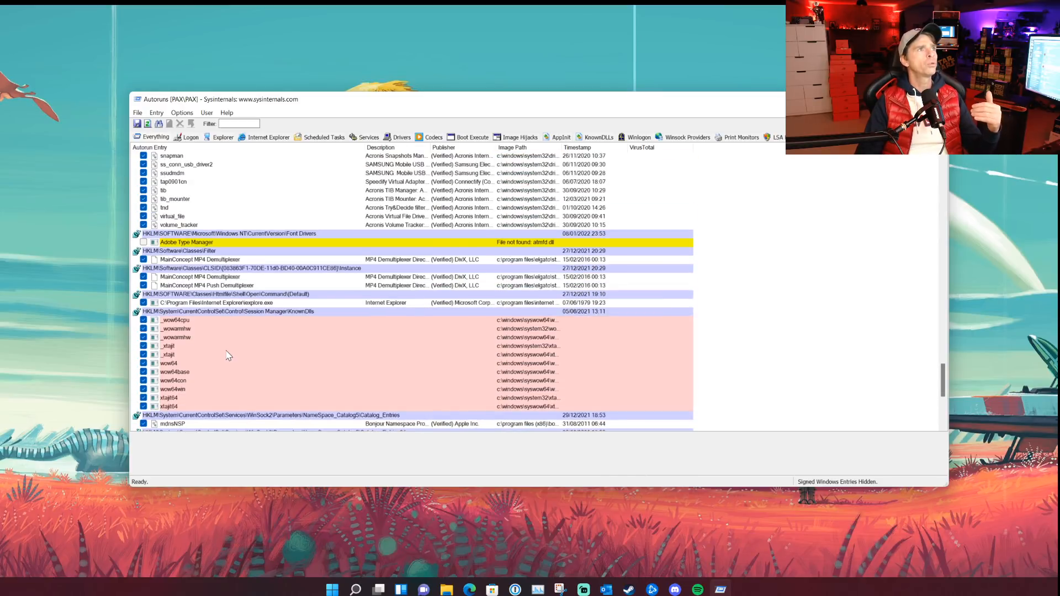
pyautogui.scroll(10, 228, 356)
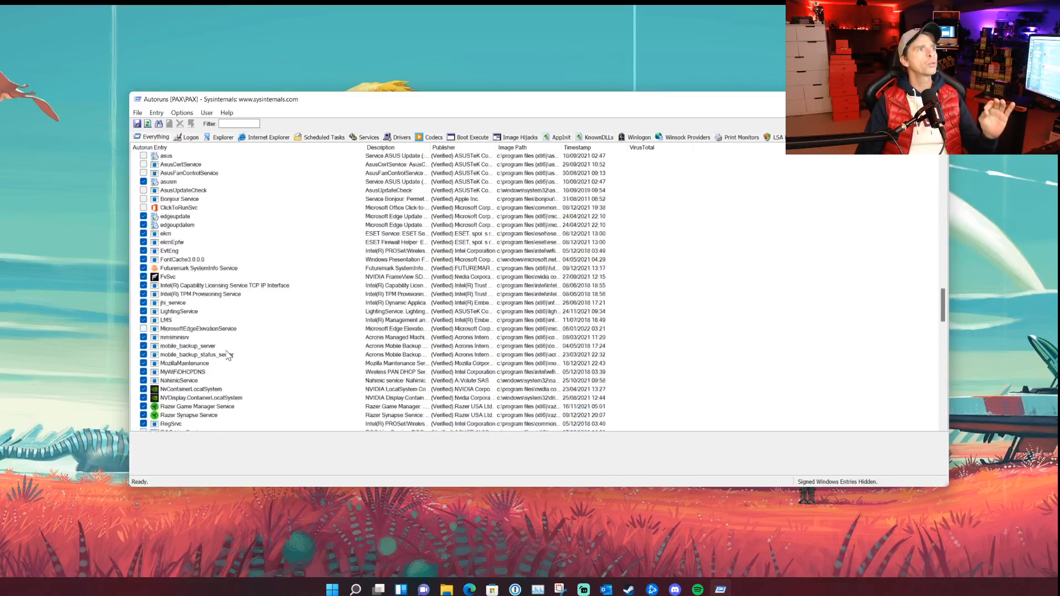
pyautogui.scroll(-2, 228, 356)
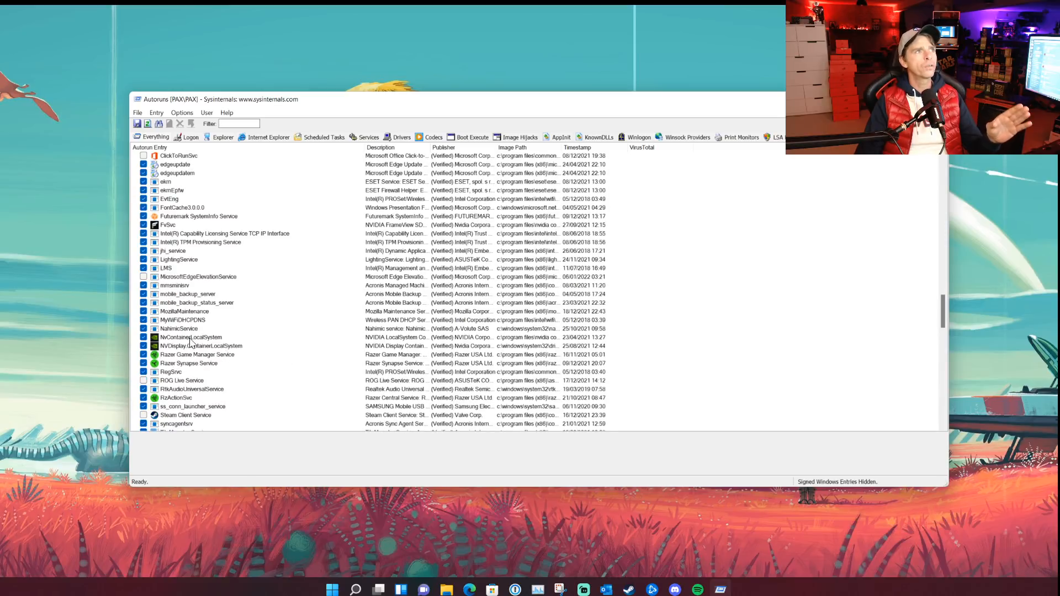
pyautogui.scroll(3, 178, 343)
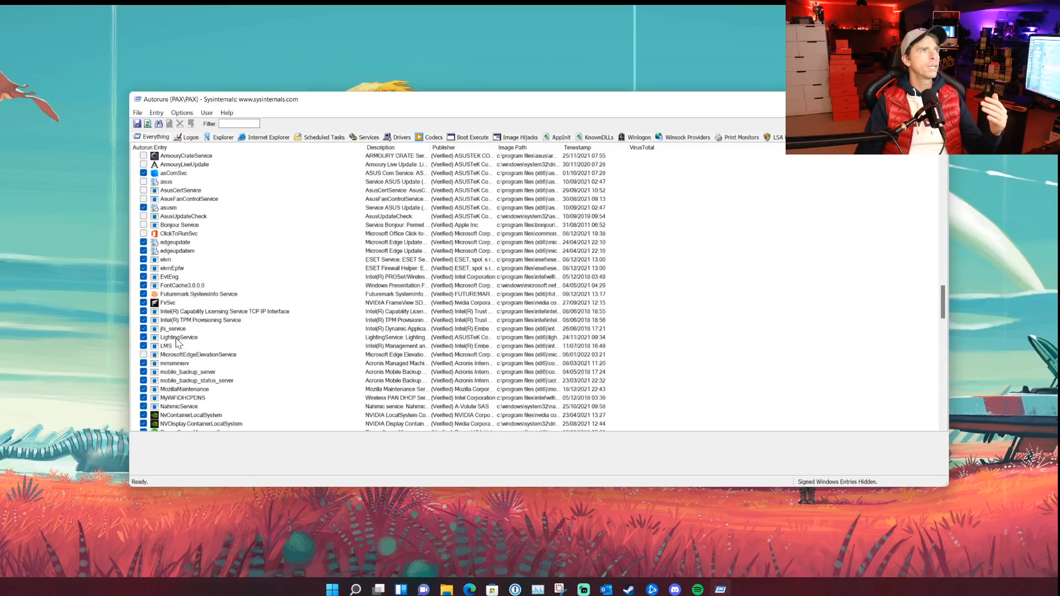
pyautogui.scroll(1, 178, 344)
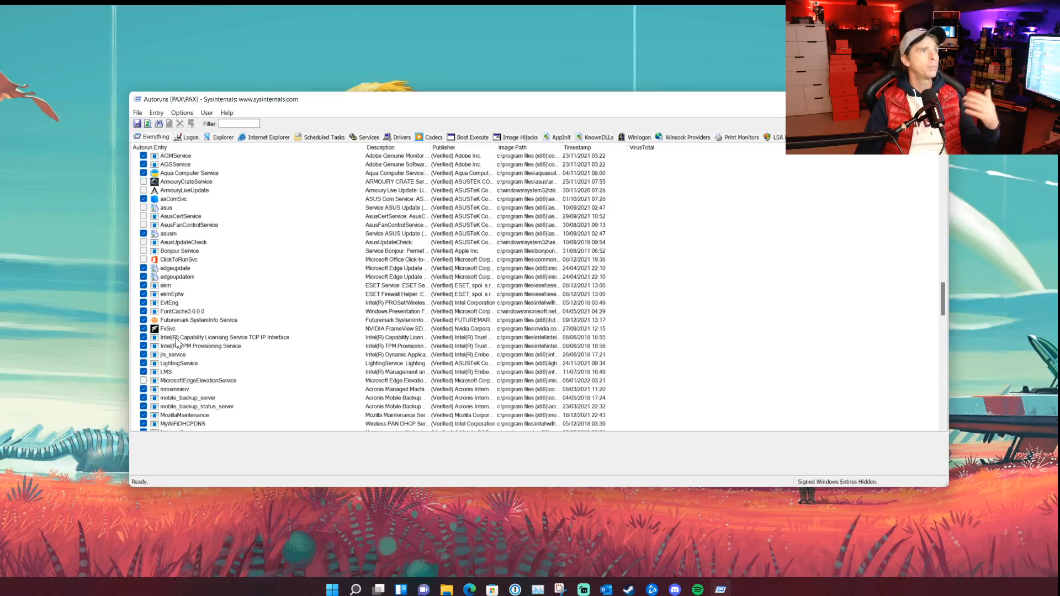
pyautogui.scroll(9, 177, 341)
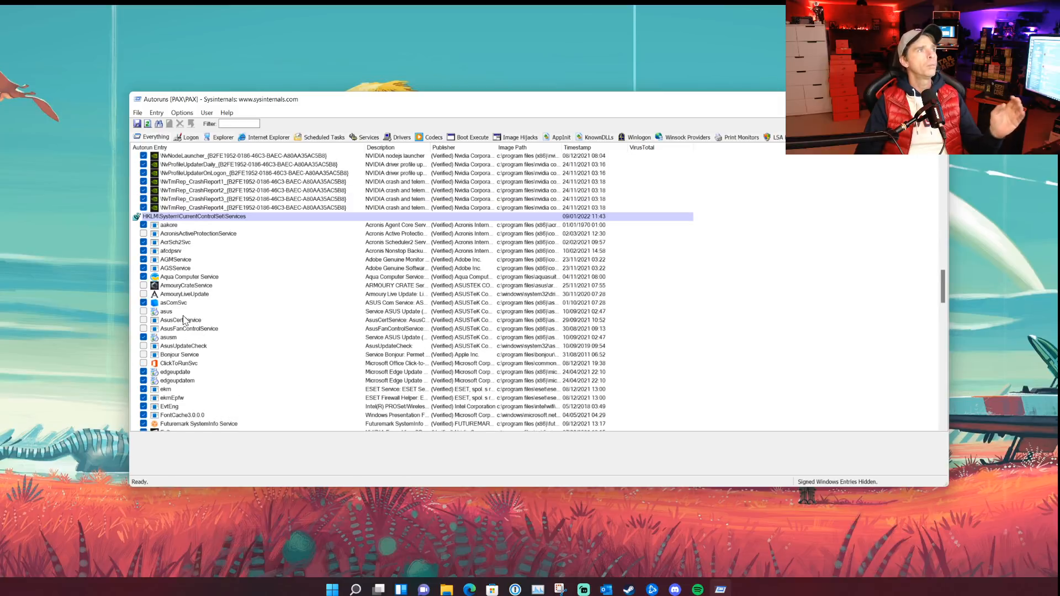
pyautogui.scroll(15, 185, 319)
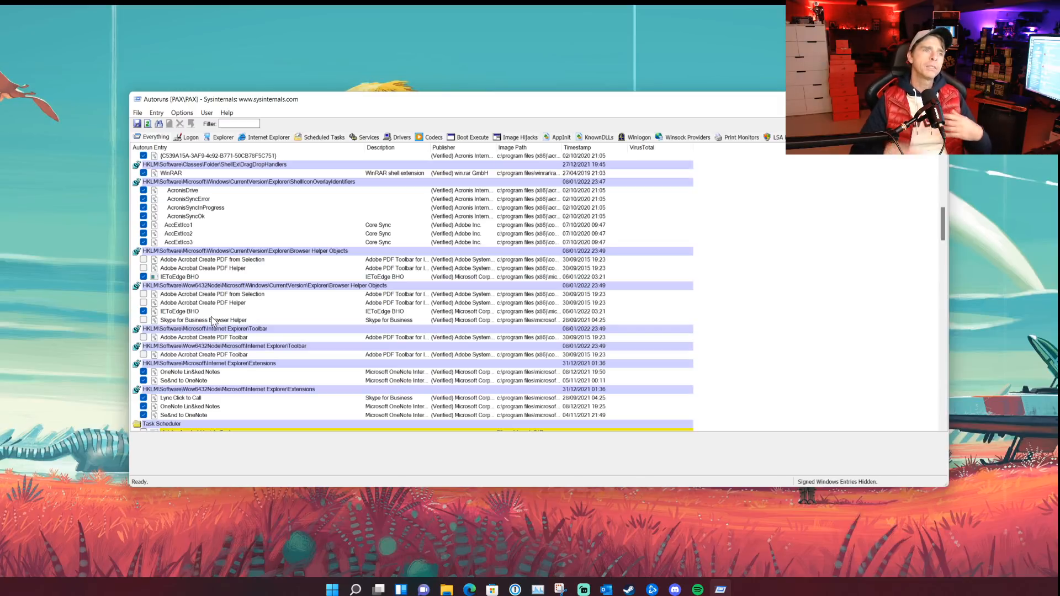
# Review the startup programs in Task Manager once more, then close both Task Manager and Autoruns
pyautogui.click(538, 588)
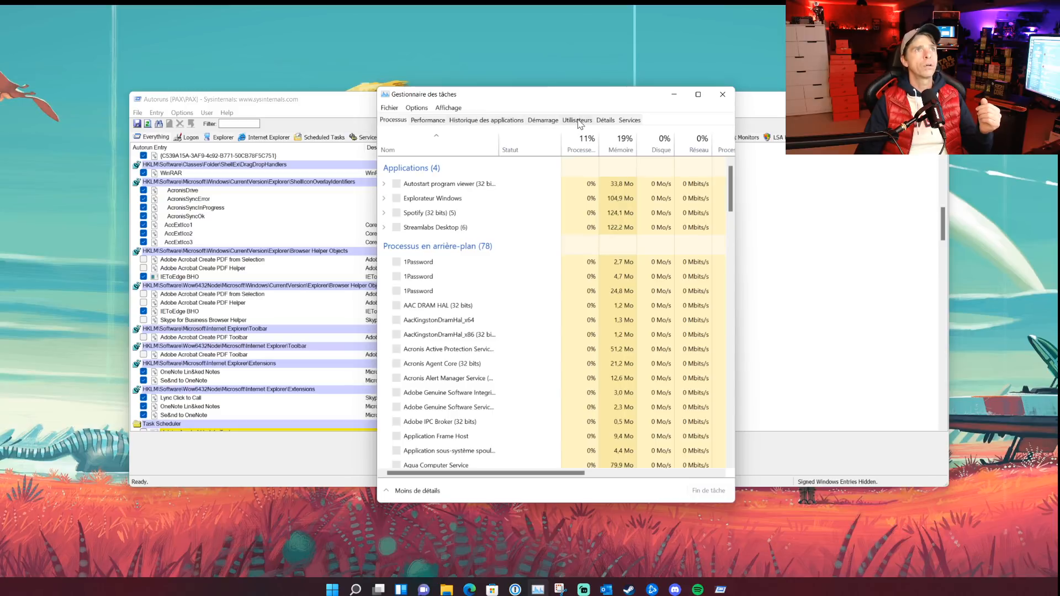
pyautogui.click(546, 121)
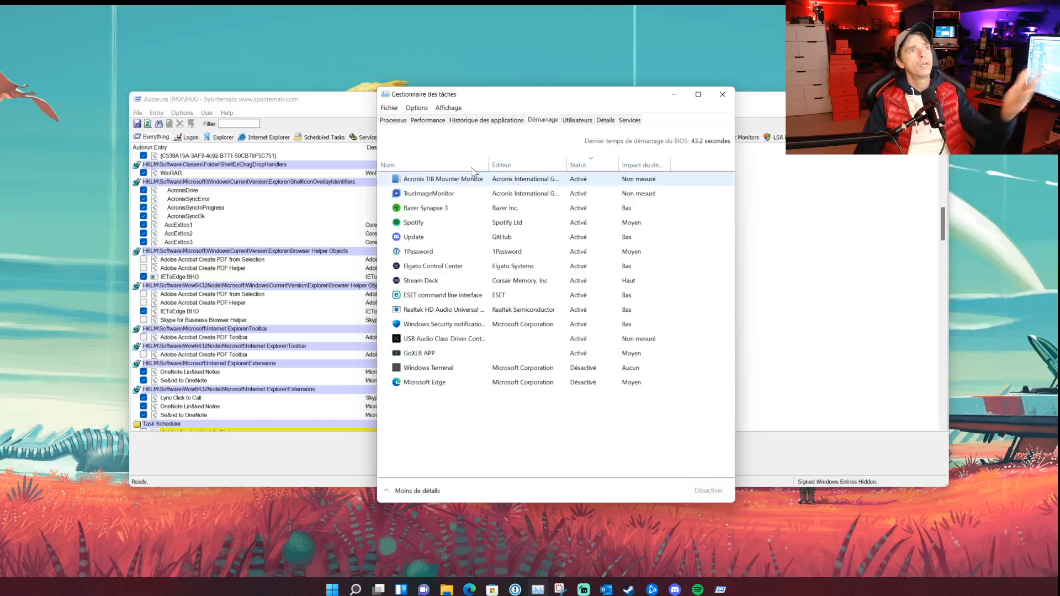
pyautogui.click(722, 95)
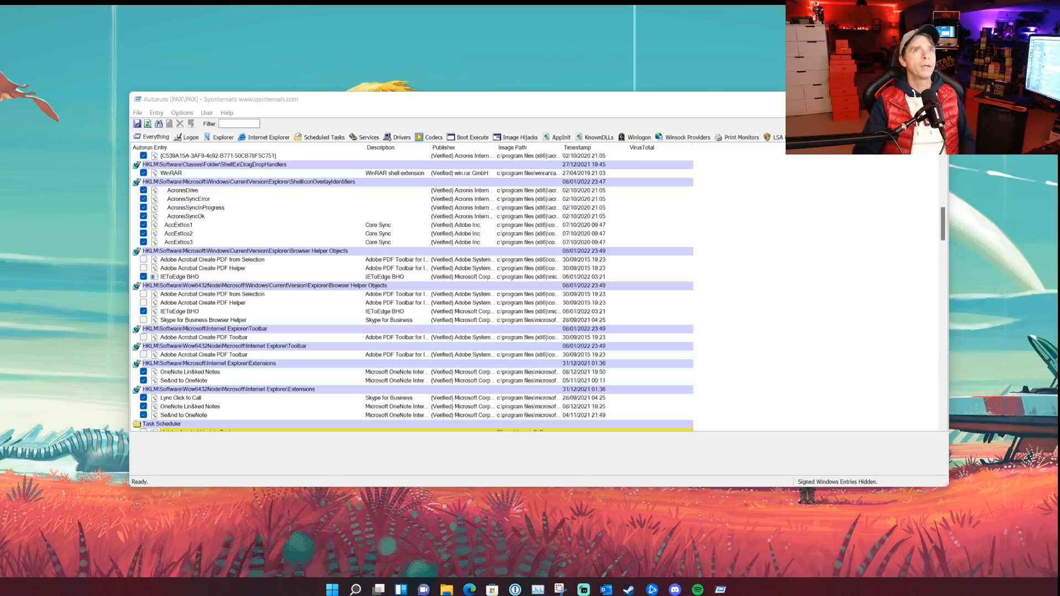
pyautogui.click(936, 100)
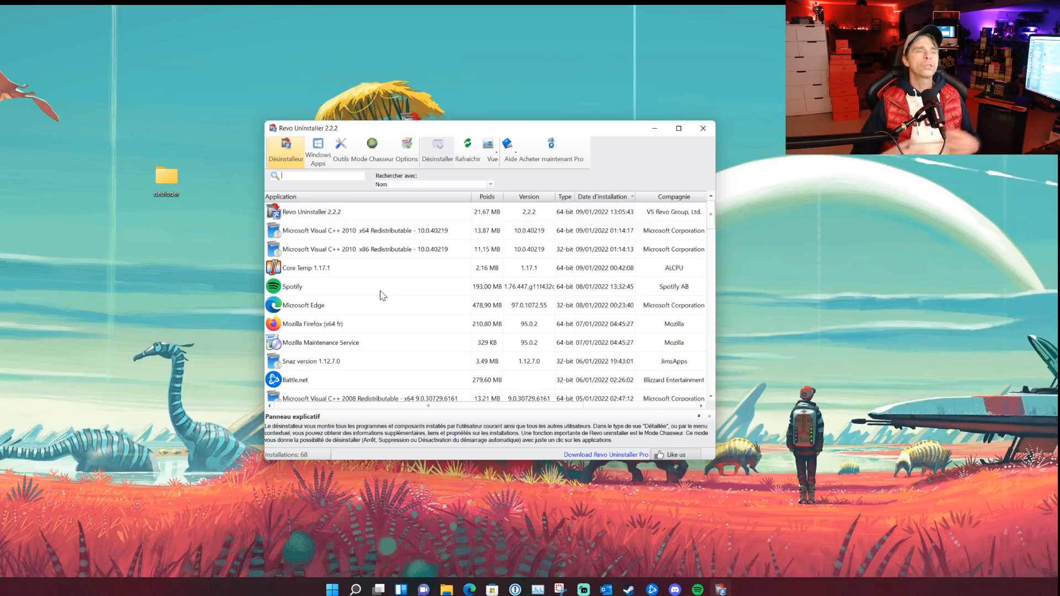
# Find the Windows add or remove programs settings, view the uninstall option for 1Password without using it, and close Settings
pyautogui.click(355, 590)
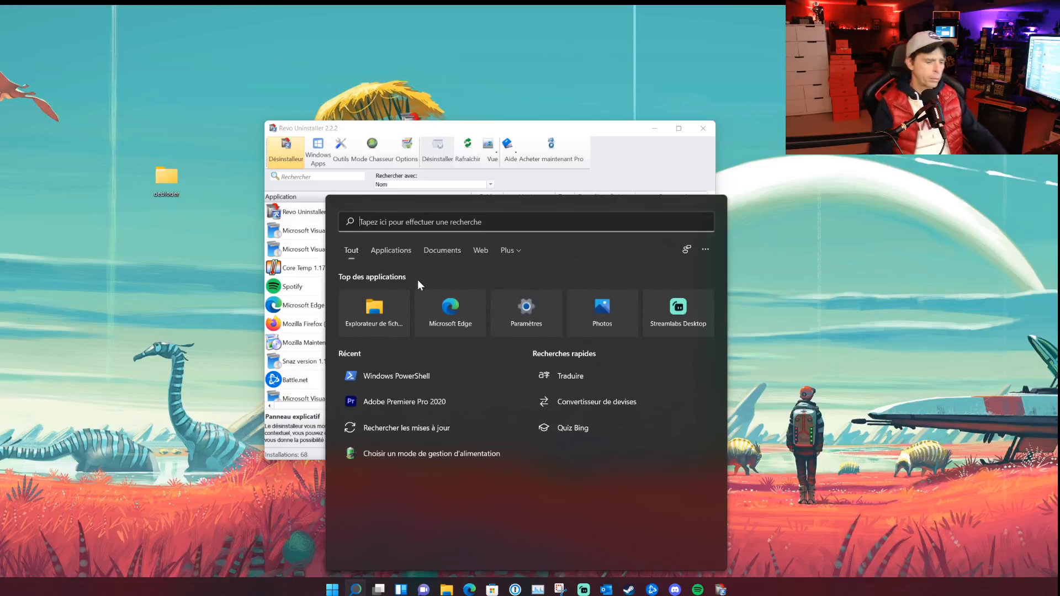
pyautogui.write('p')
pyautogui.press('BackSpace')
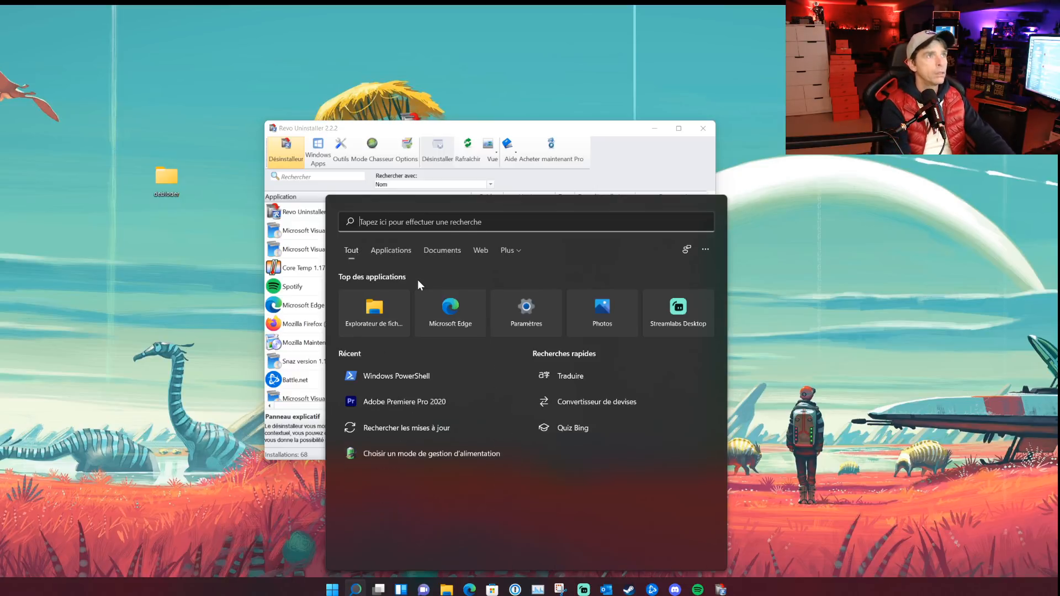
pyautogui.write('pro')
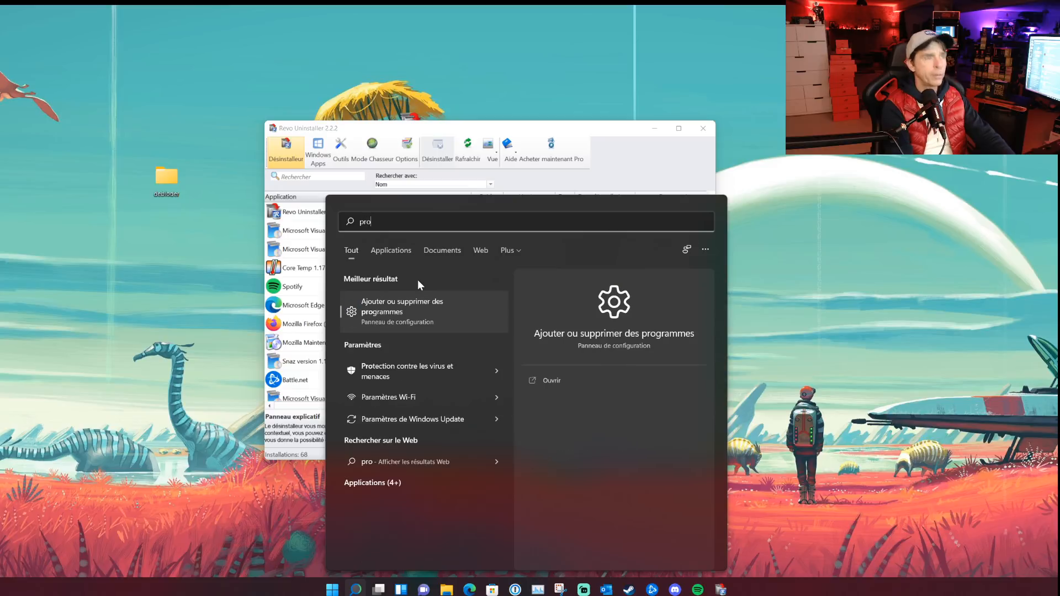
pyautogui.click(376, 317)
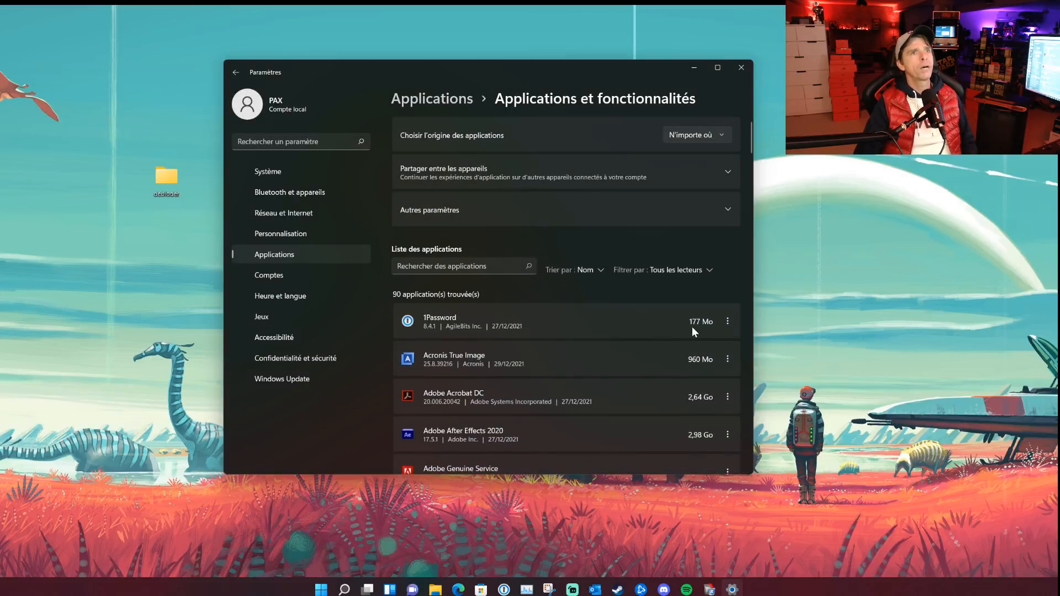
pyautogui.click(728, 321)
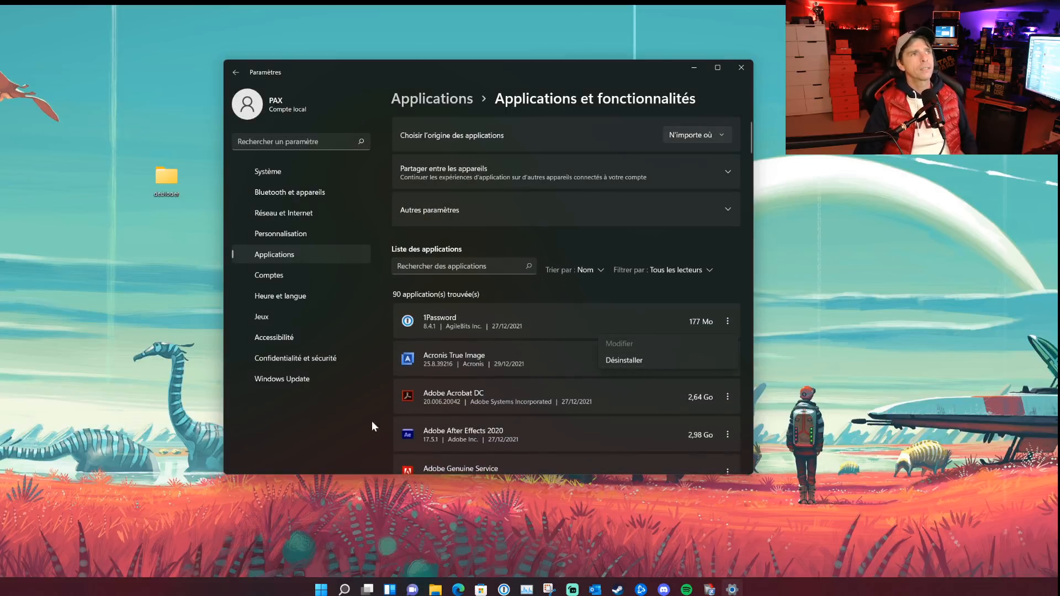
pyautogui.click(349, 436)
pyautogui.click(741, 69)
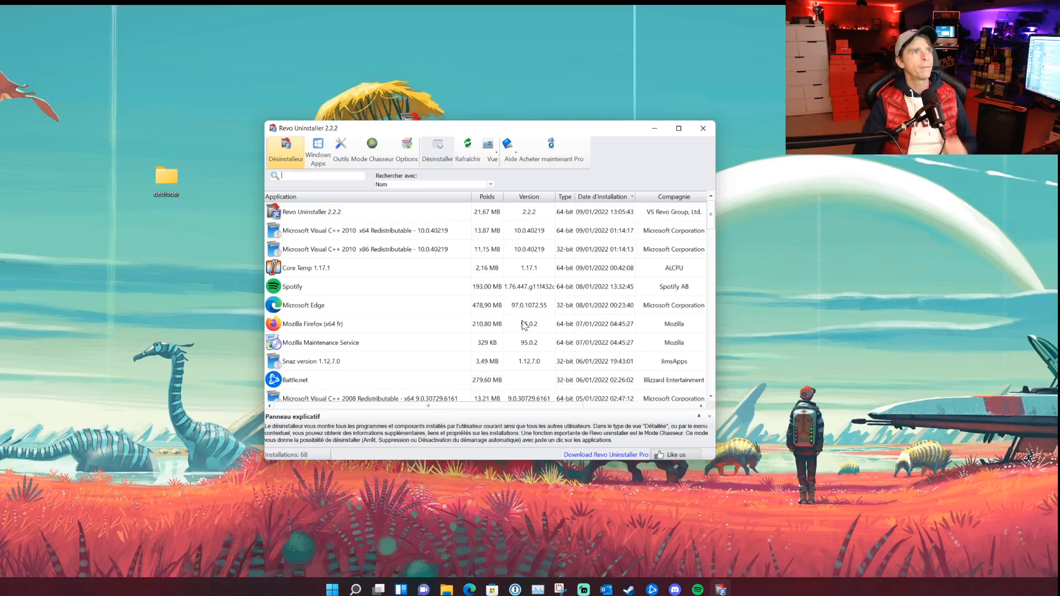
# Uninstall Core Temp 1.17.1 with Revo Uninstaller without creating a system restore point, confirming the complete removal of its components
pyautogui.click(306, 271)
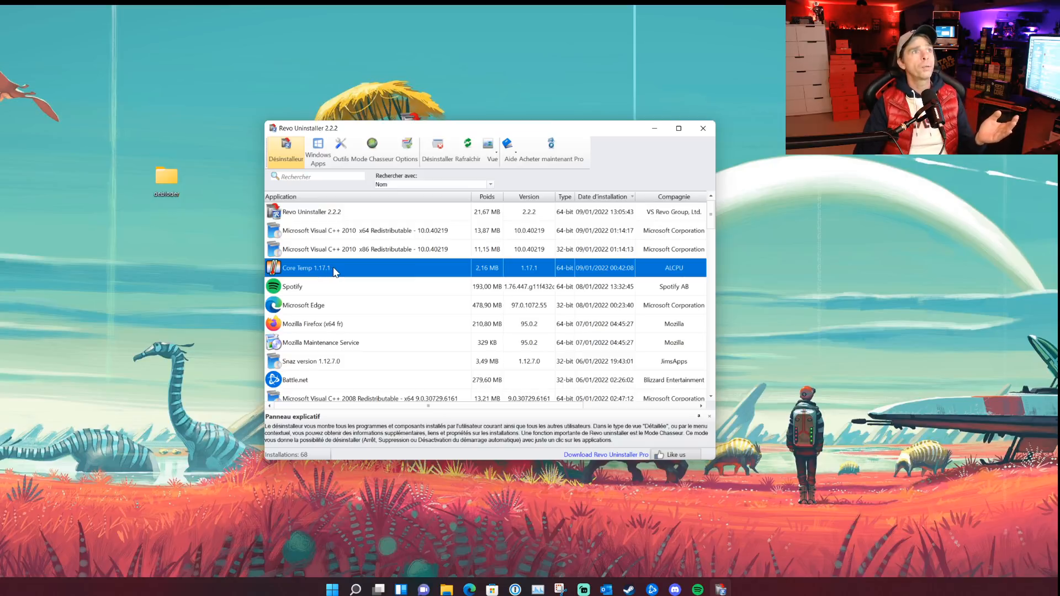
pyautogui.rightClick(323, 272)
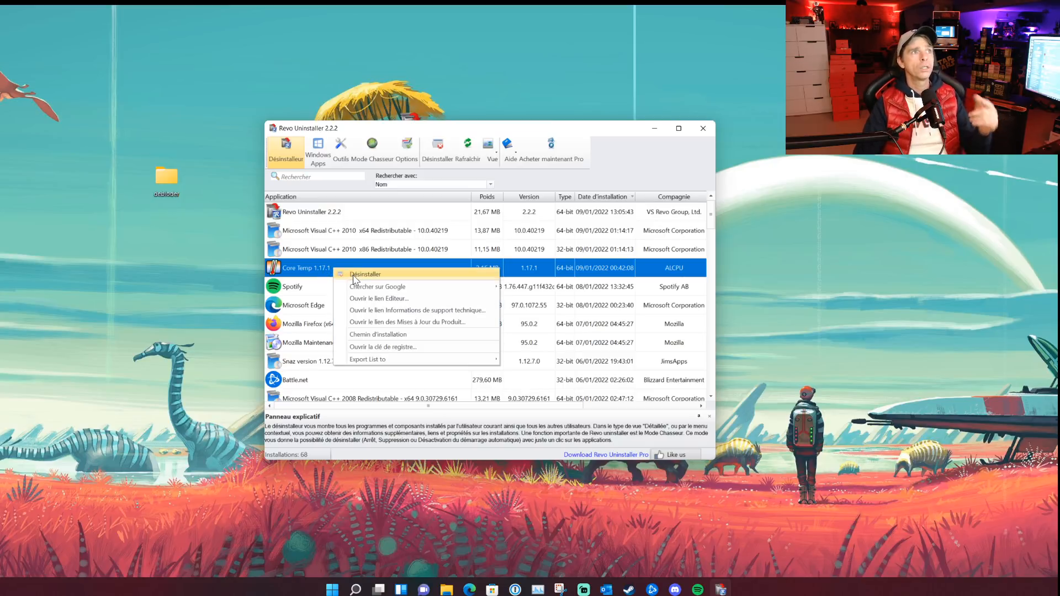
pyautogui.click(354, 274)
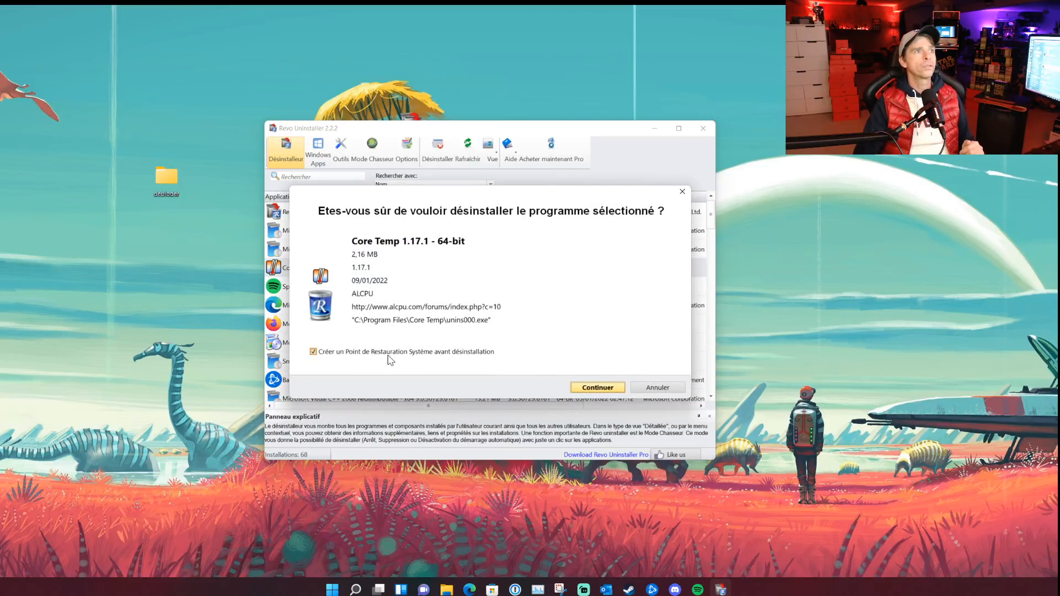
pyautogui.click(330, 356)
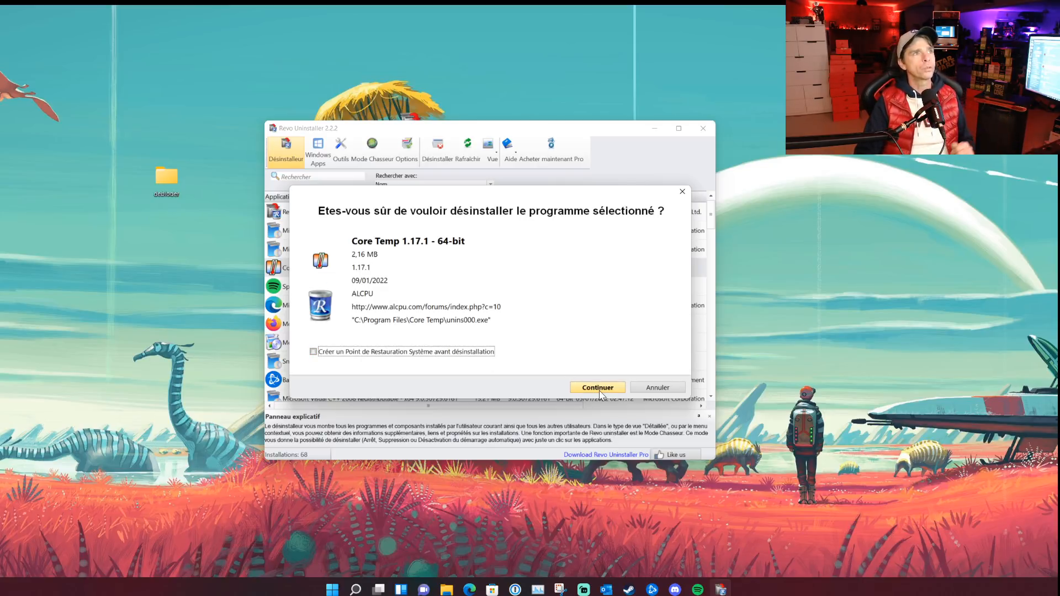
pyautogui.click(583, 389)
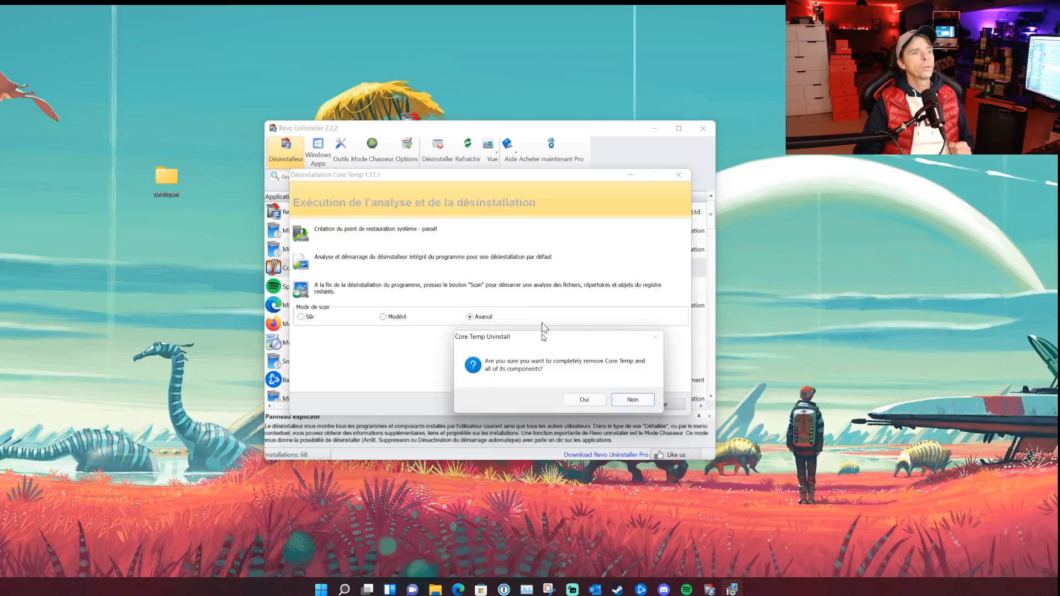
pyautogui.click(549, 281)
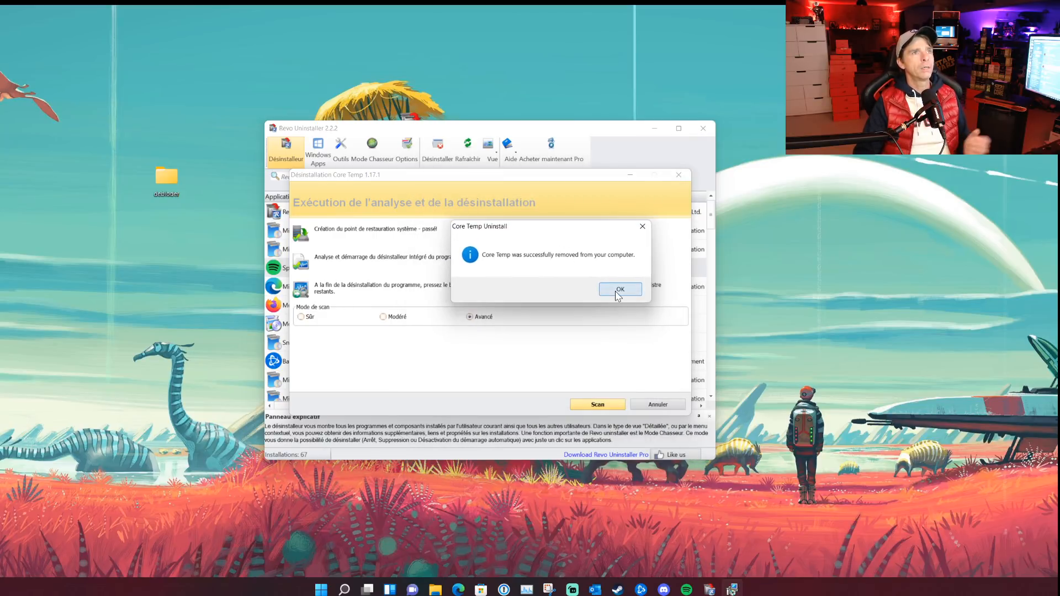
pyautogui.click(619, 290)
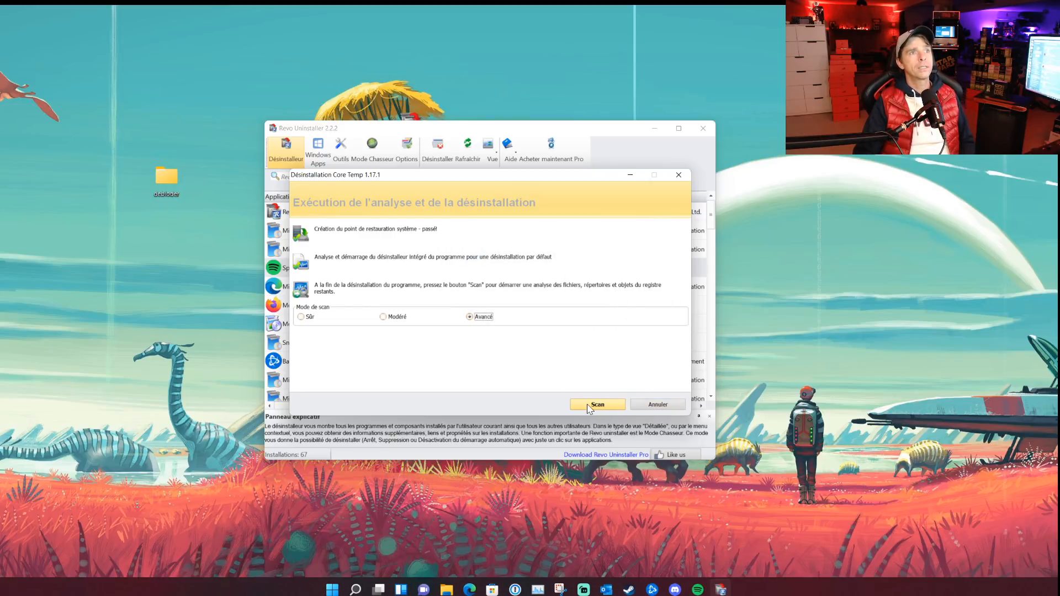
# Scan for Core Temp leftovers in advanced mode and delete all the remaining registry items
pyautogui.click(592, 406)
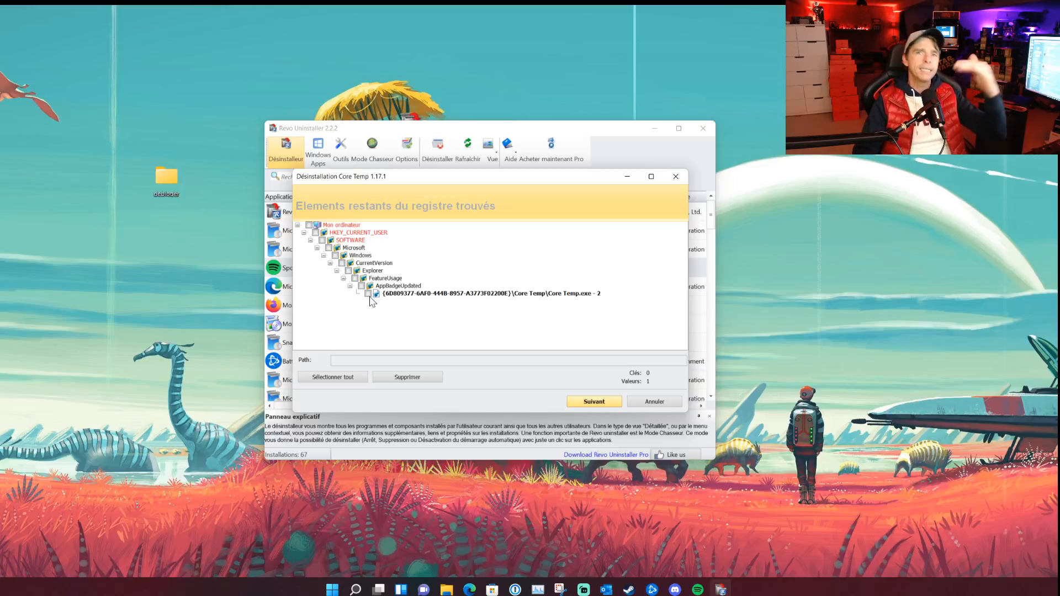
pyautogui.click(309, 226)
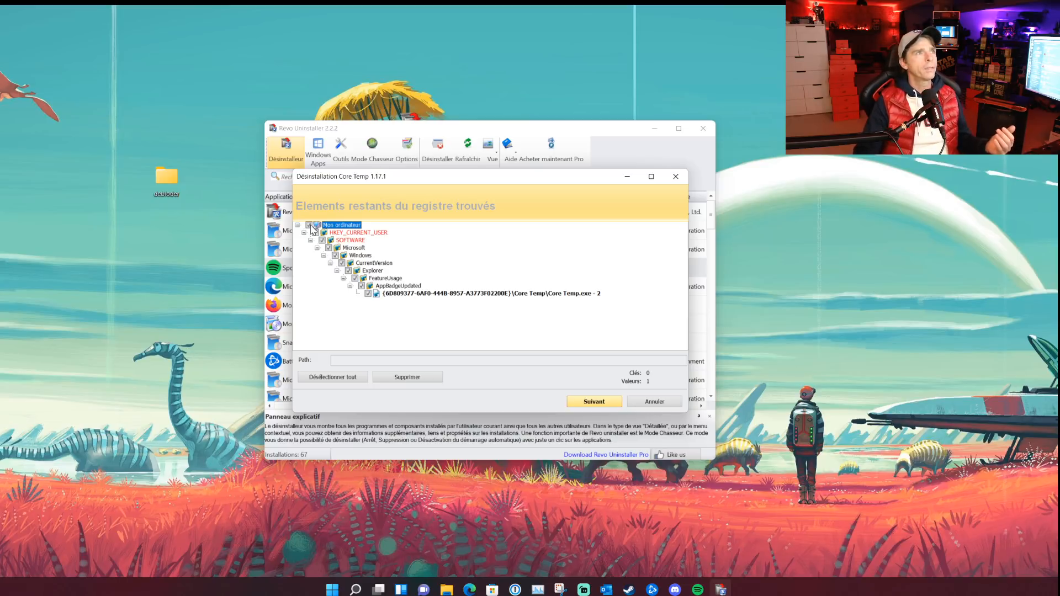
pyautogui.click(421, 378)
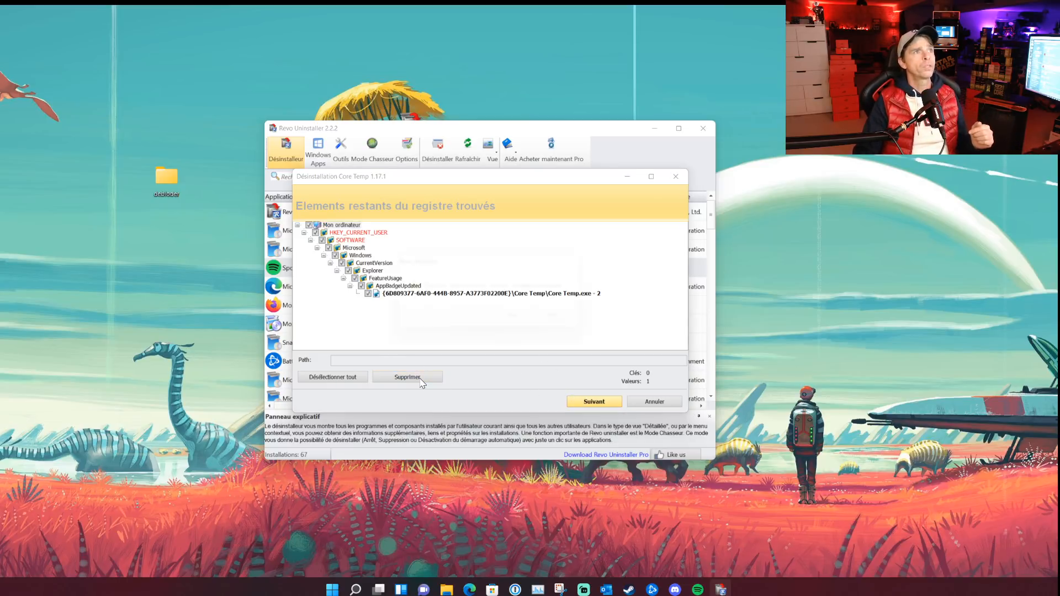
pyautogui.click(516, 321)
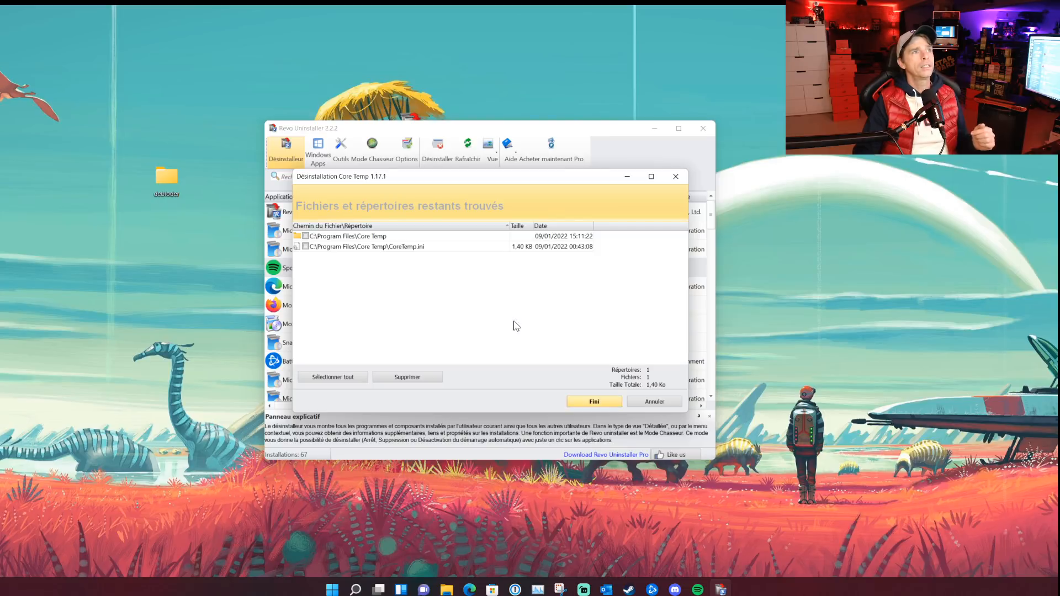
# Delete the leftover Core Temp folder and CoreTemp.ini file, confirming the deletion, and close Revo Uninstaller
pyautogui.click(306, 237)
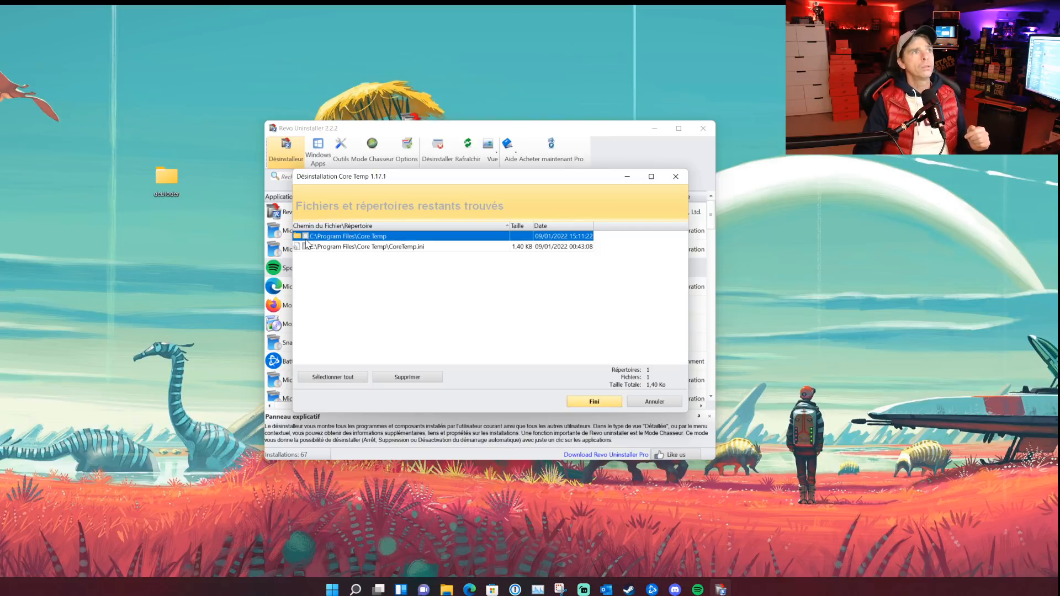
pyautogui.click(306, 246)
pyautogui.click(420, 380)
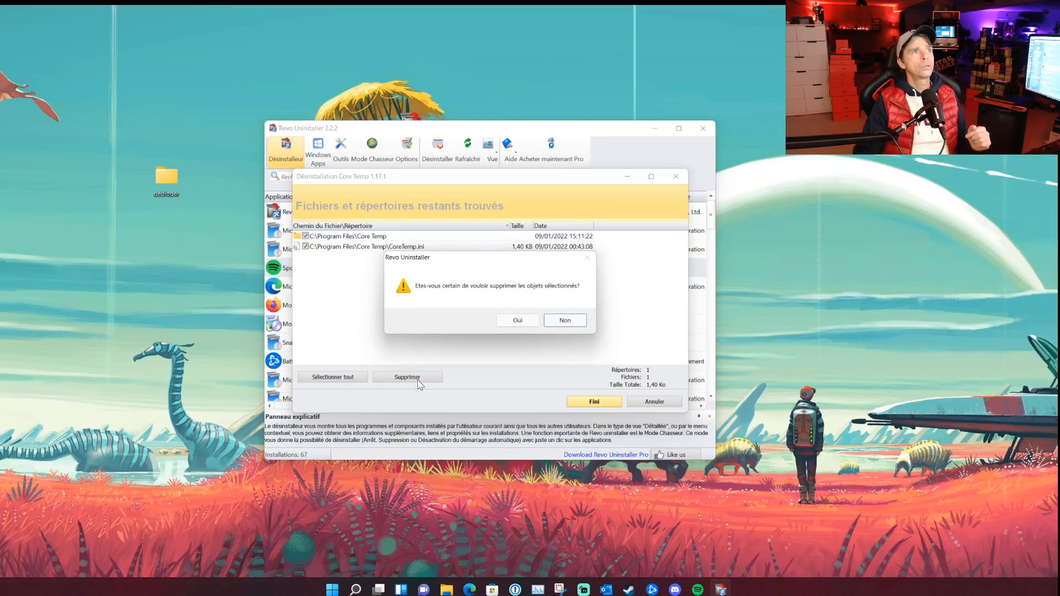
pyautogui.click(518, 321)
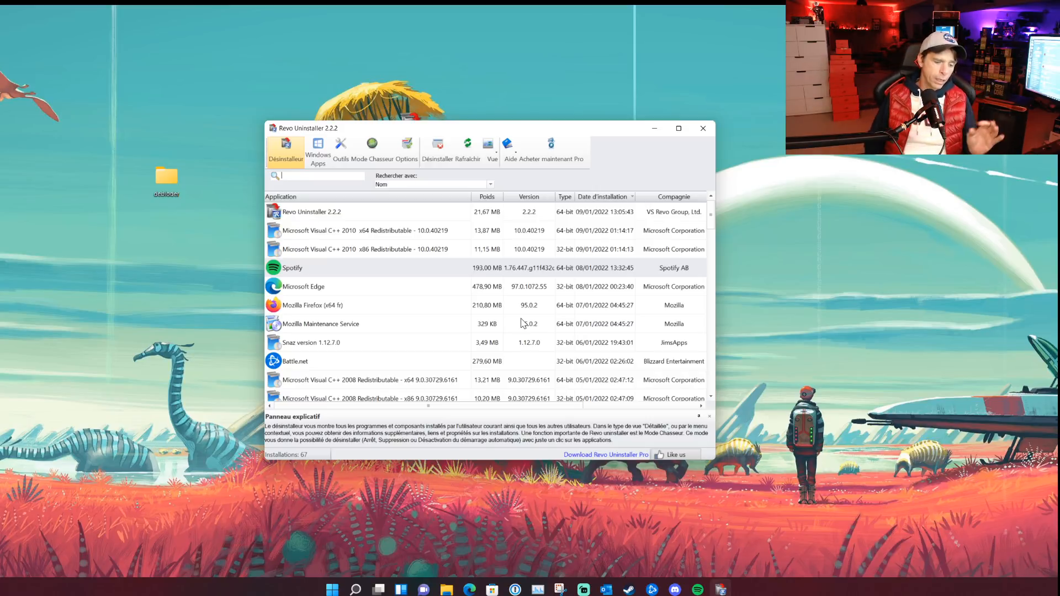
pyautogui.click(702, 129)
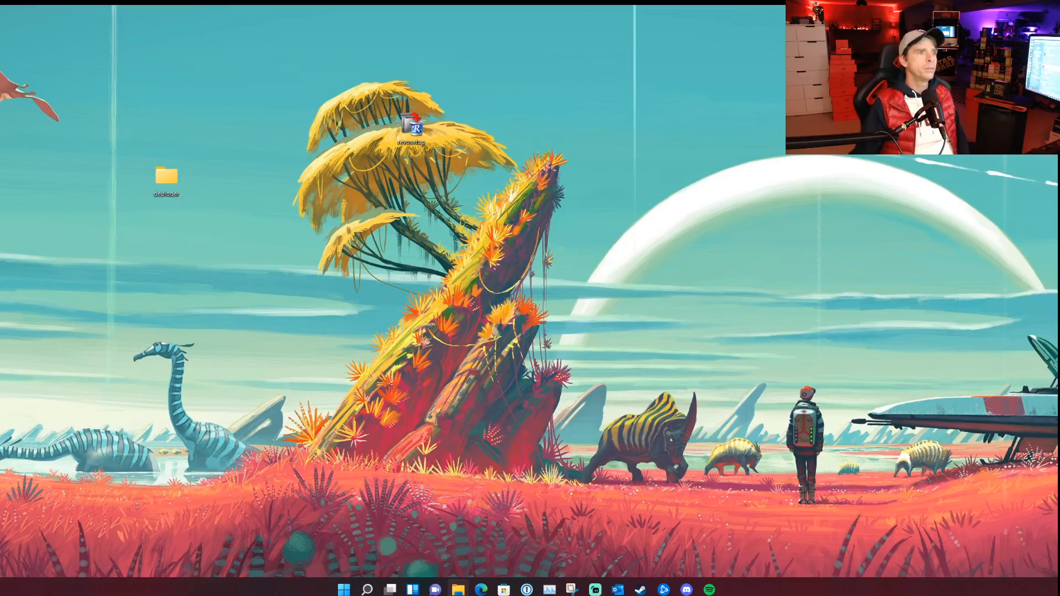
# Search Windows for "ali" and open the power plan selection (Choisir un mode de gestion d'alimentation)
pyautogui.click(367, 589)
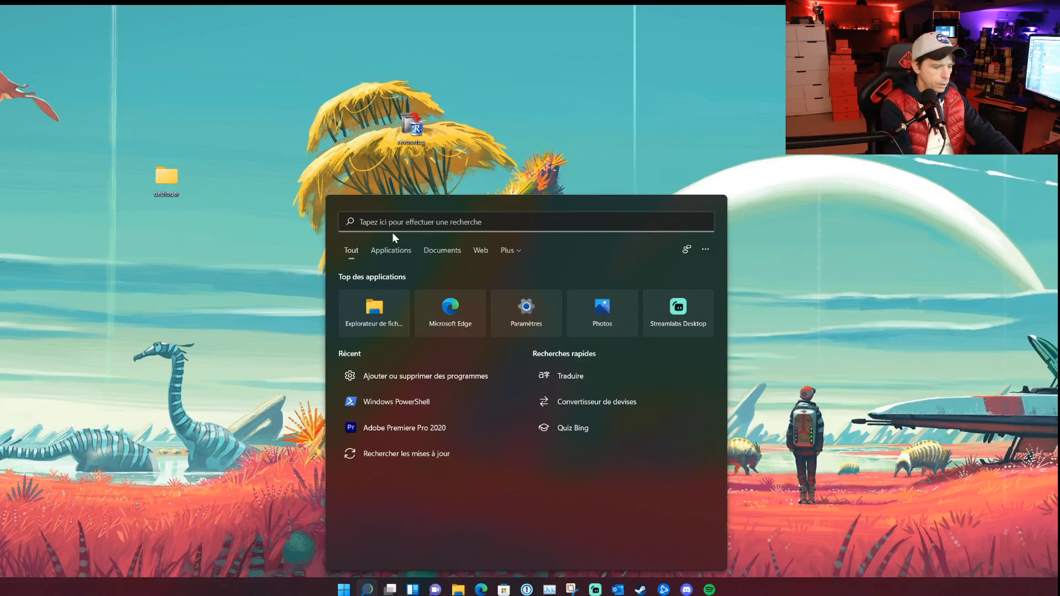
pyautogui.write('ali')
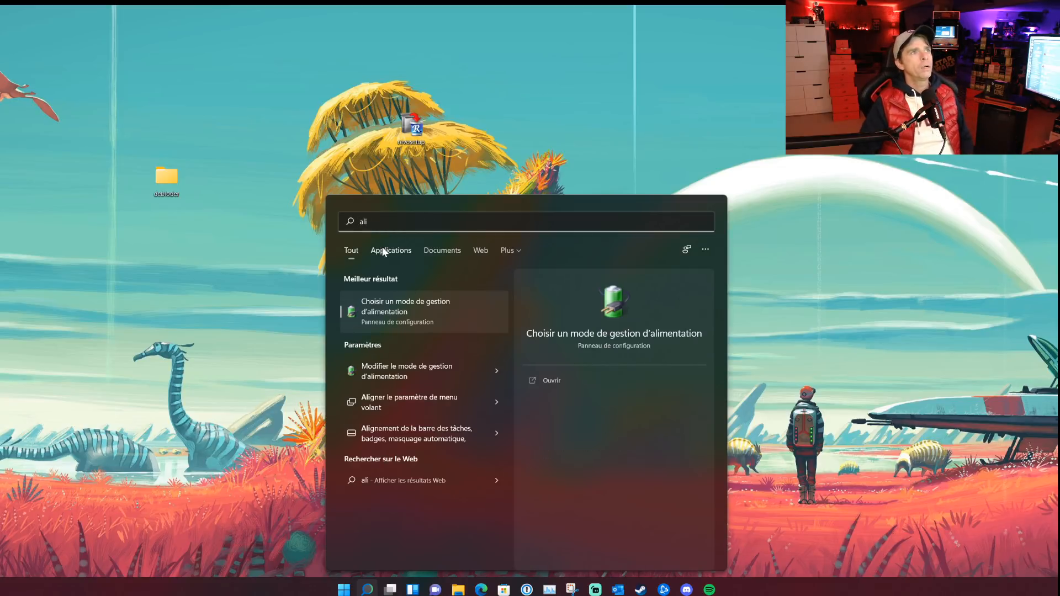
pyautogui.click(549, 382)
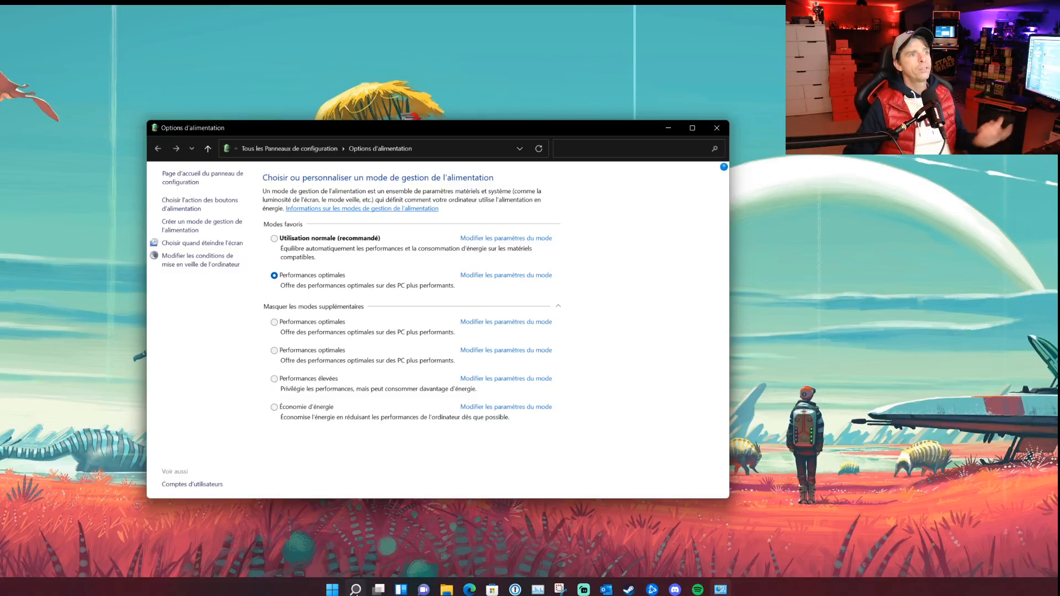
# Search for the command prompt (Invite de commandes), run it as administrator, and place its window over the power options
pyautogui.rightClick(334, 590)
pyautogui.press('Escape')
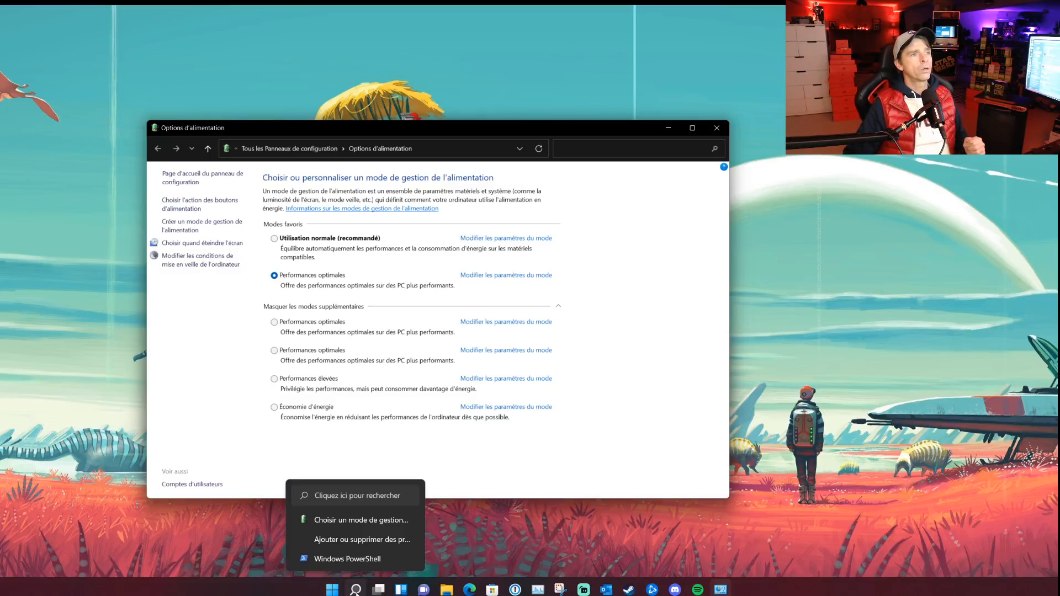
pyautogui.click(356, 589)
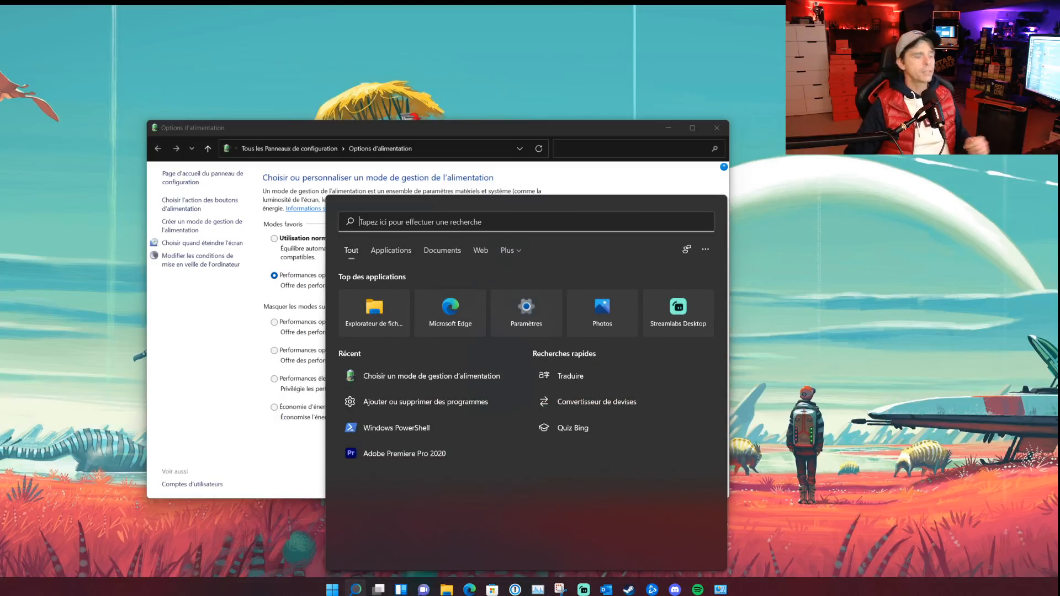
pyautogui.write('invite de commandes')
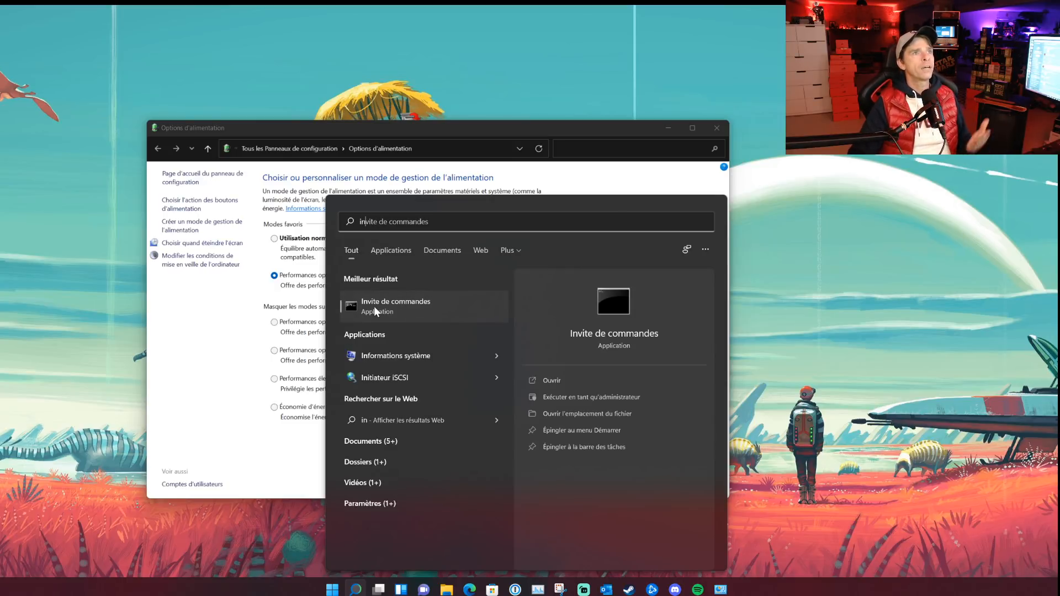
pyautogui.click(548, 402)
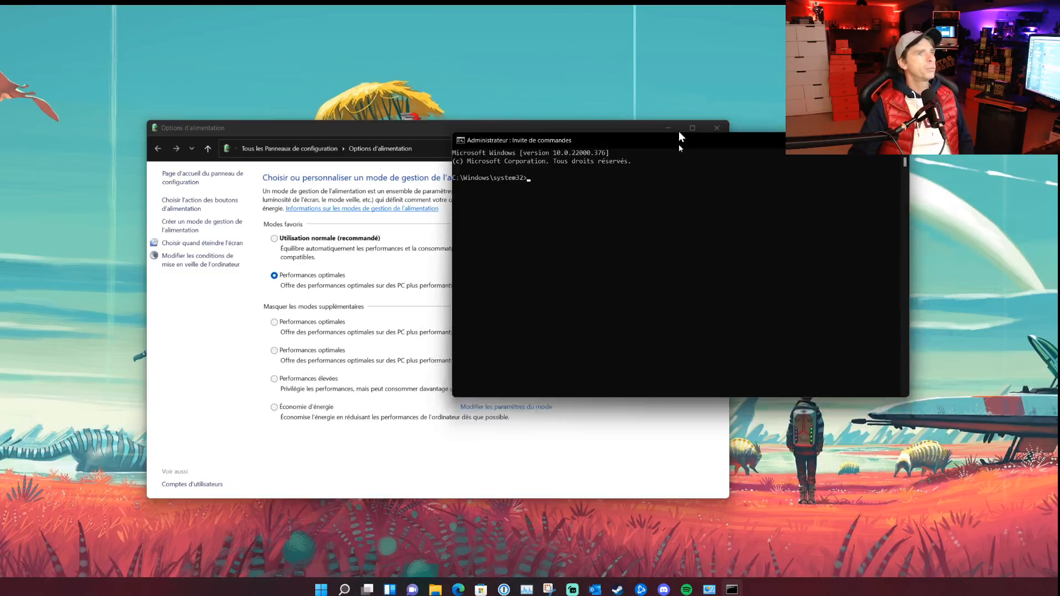
pyautogui.moveTo(679, 137); pyautogui.dragTo(557, 134)
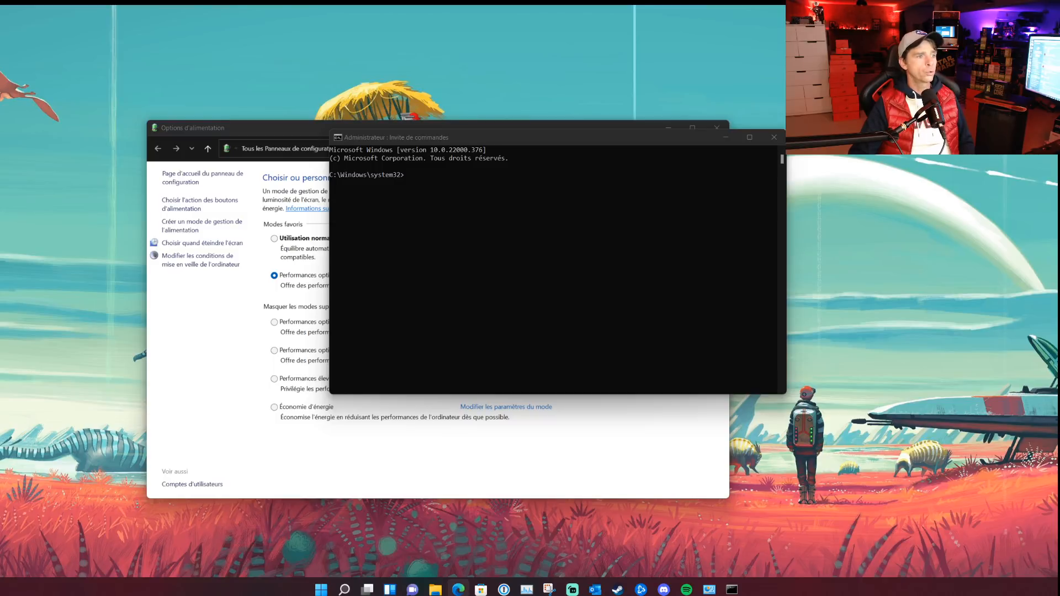
pyautogui.click(429, 174)
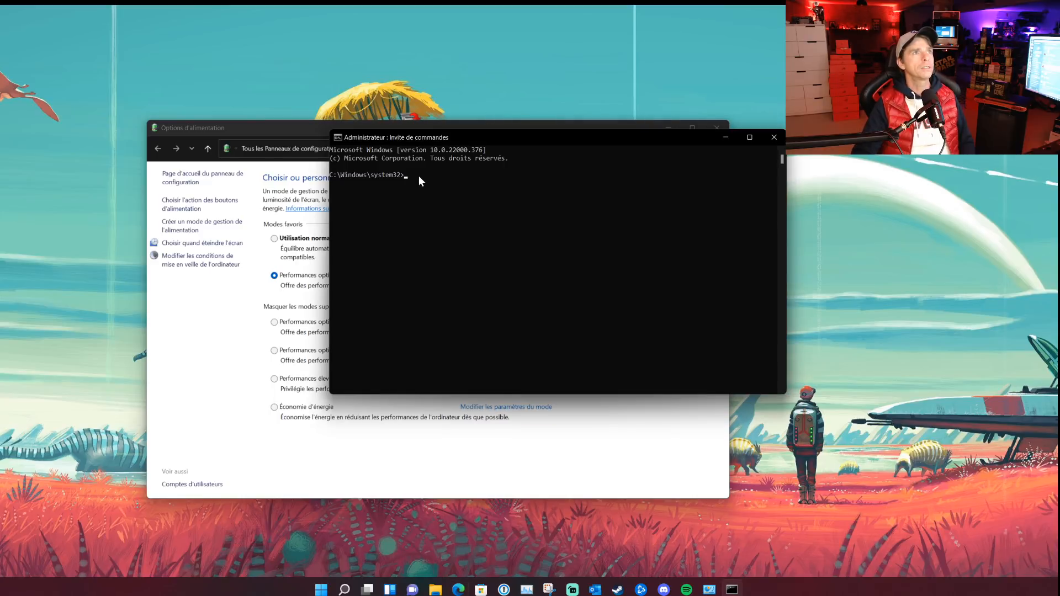
# Add the Performances optimales power plan with powercfg -duplicatescheme e9a42b02-d5df-448d-aa00-03f14749eb61, and close the command prompt
pyautogui.write('powercfg -duplicatescheme e9a42b02-d5df-448d-aa00-03f14749eb61')
pyautogui.press('Return')
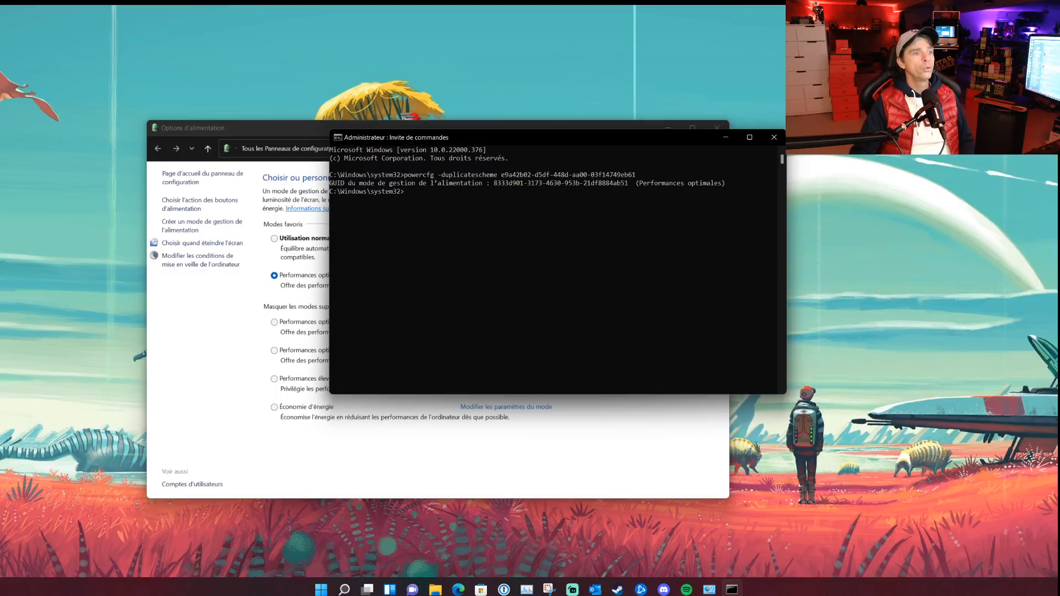
pyautogui.click(435, 590)
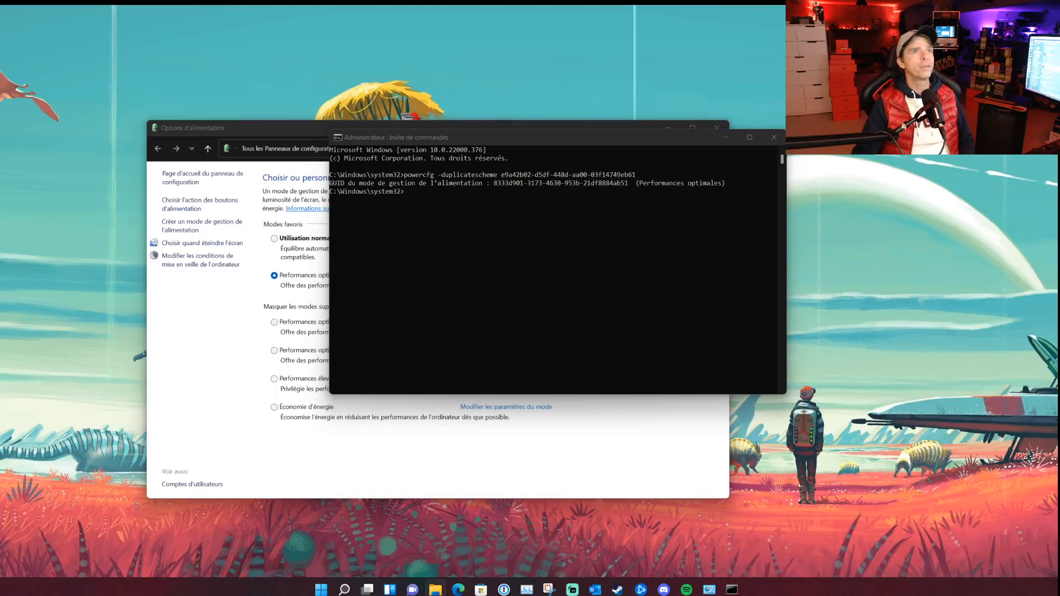
pyautogui.click(774, 137)
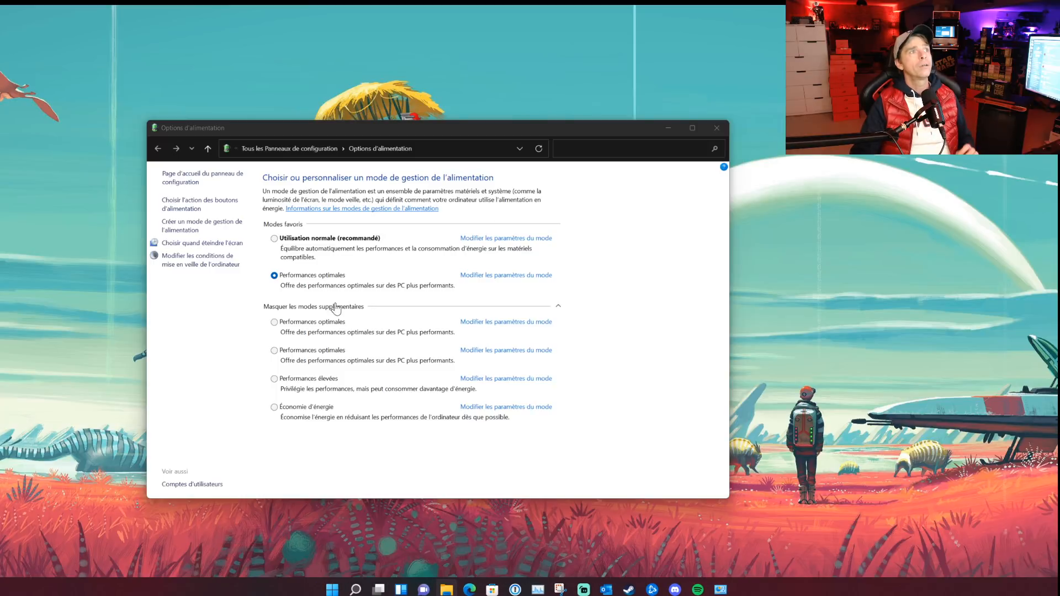
# View the sleep and display settings of the active Performances optimales plan without changing them, and close the power options
pyautogui.click(512, 277)
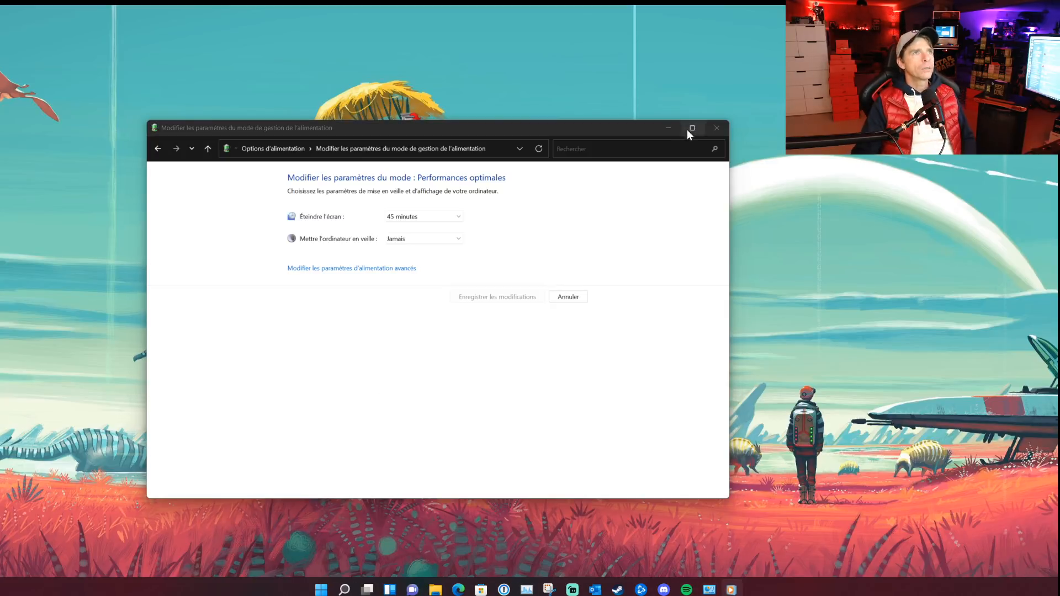
pyautogui.click(716, 128)
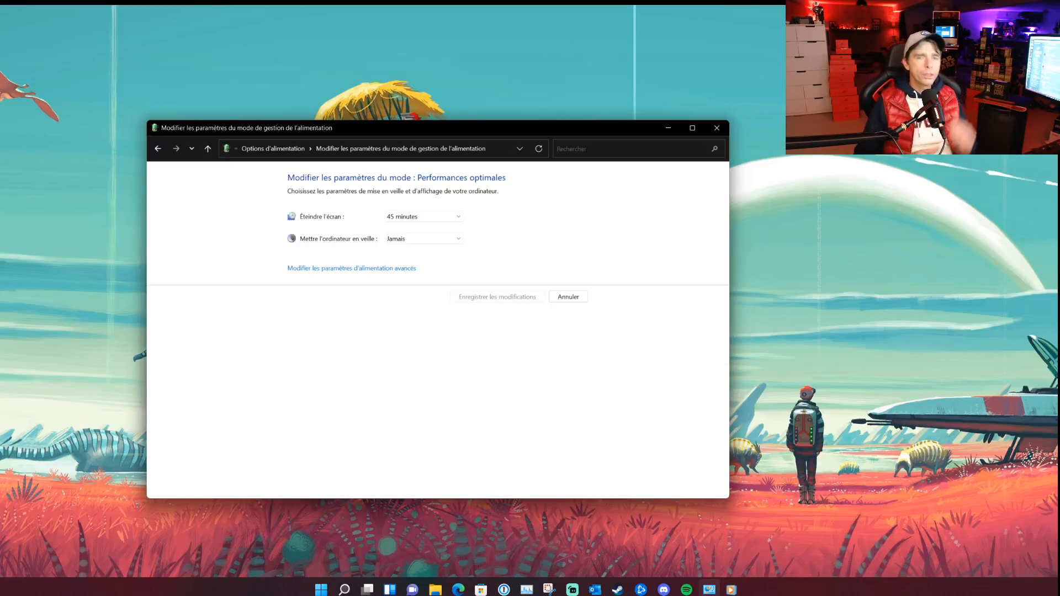
pyautogui.click(716, 129)
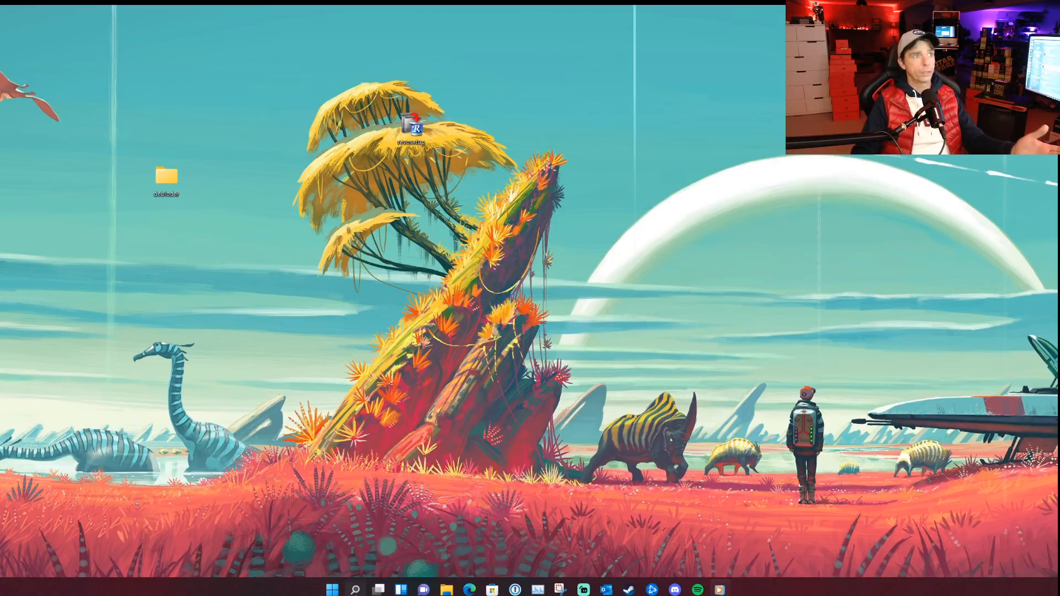
# Search Windows for "mise", open the Windows Update settings, and go to their advanced options
pyautogui.click(355, 590)
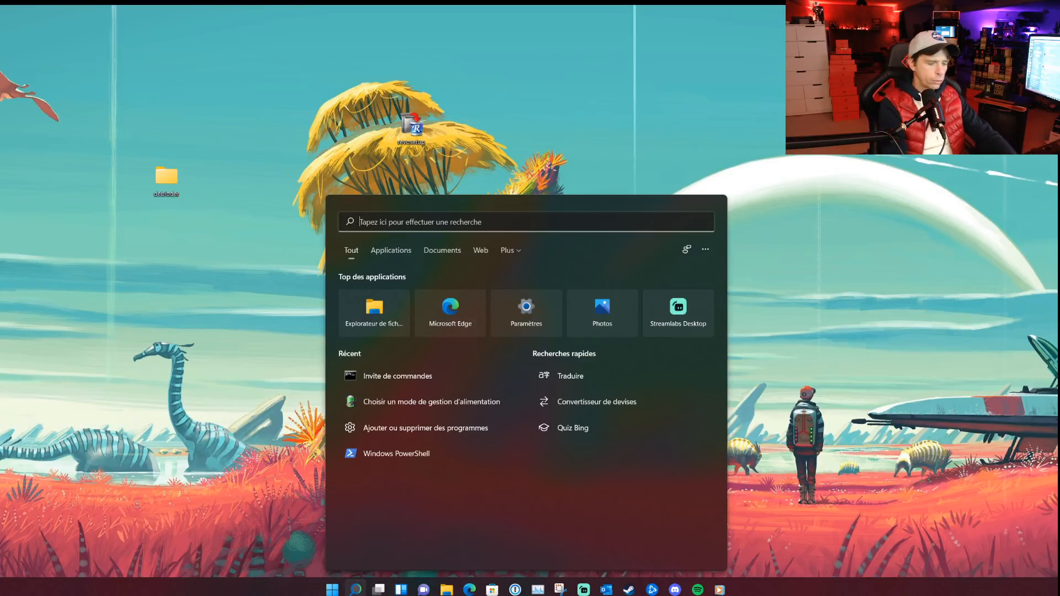
pyautogui.write('mise')
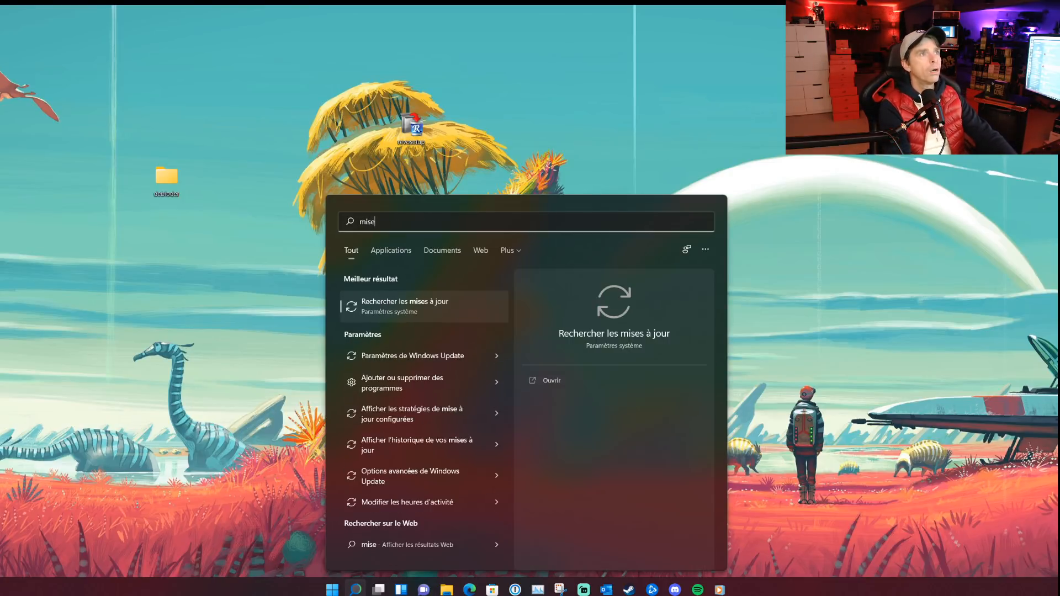
pyautogui.click(556, 377)
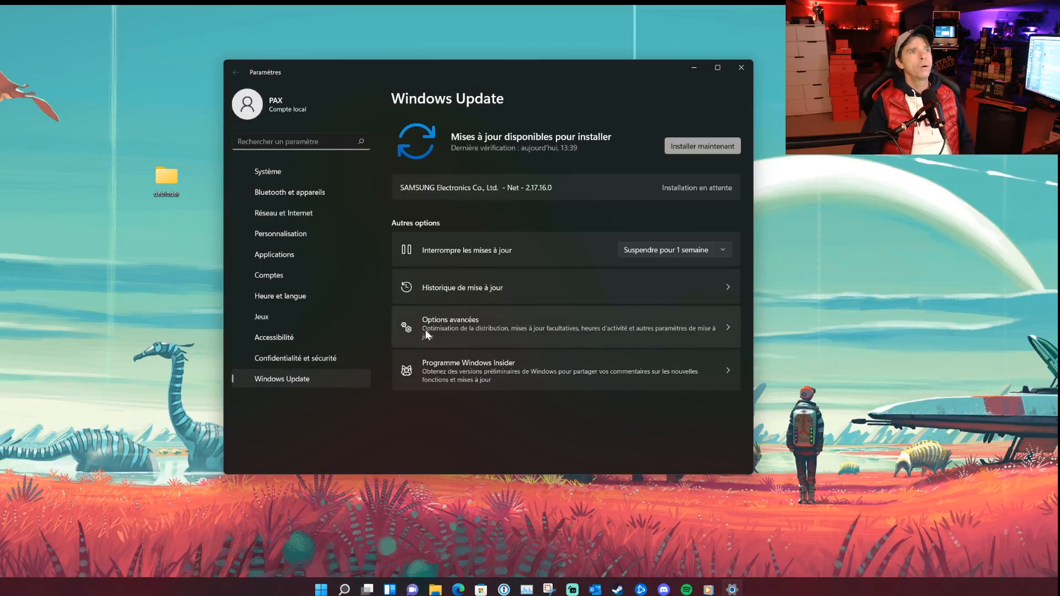
pyautogui.click(604, 328)
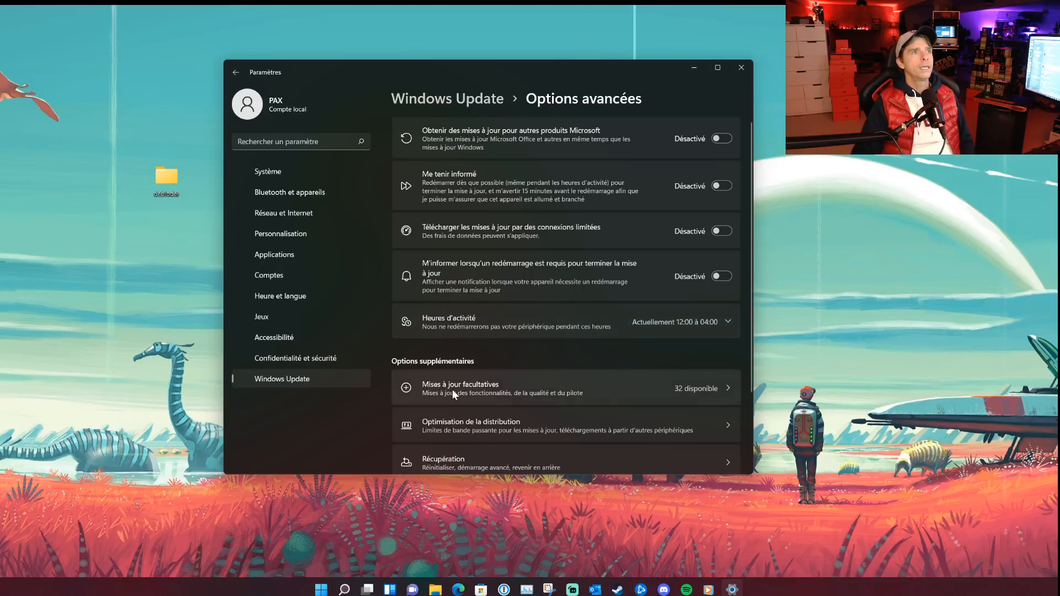
# Turn off downloads from other PCs in the delivery optimization settings, and close Settings
pyautogui.scroll(-2, 472, 327)
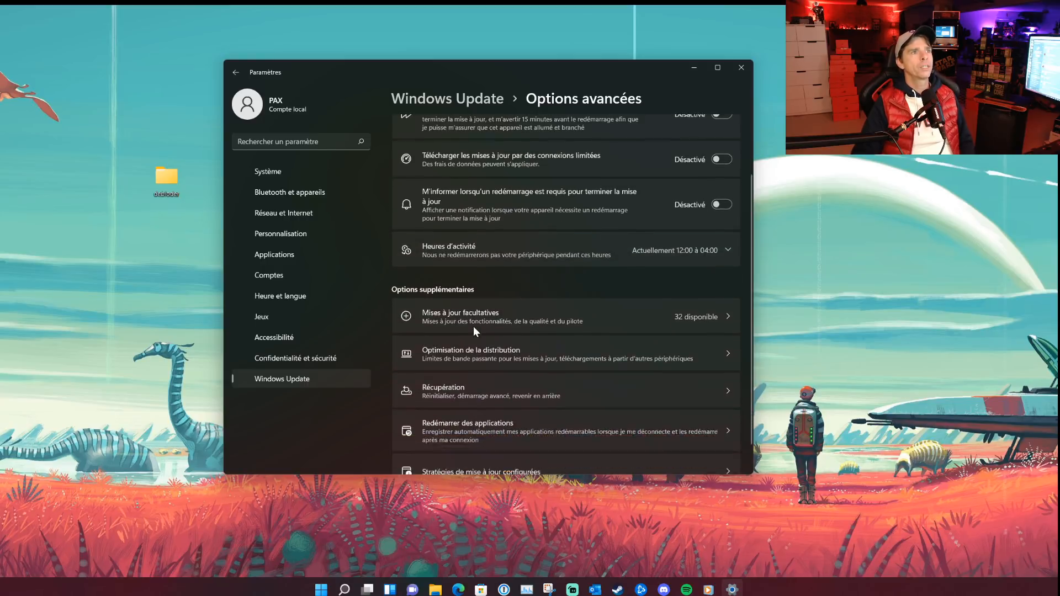
pyautogui.click(470, 332)
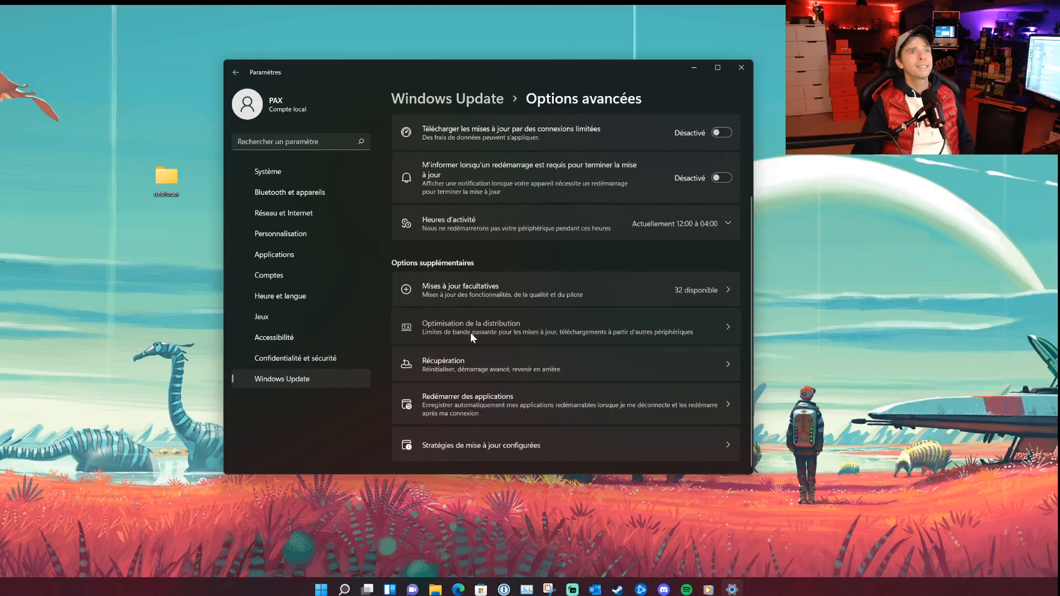
pyautogui.click(708, 178)
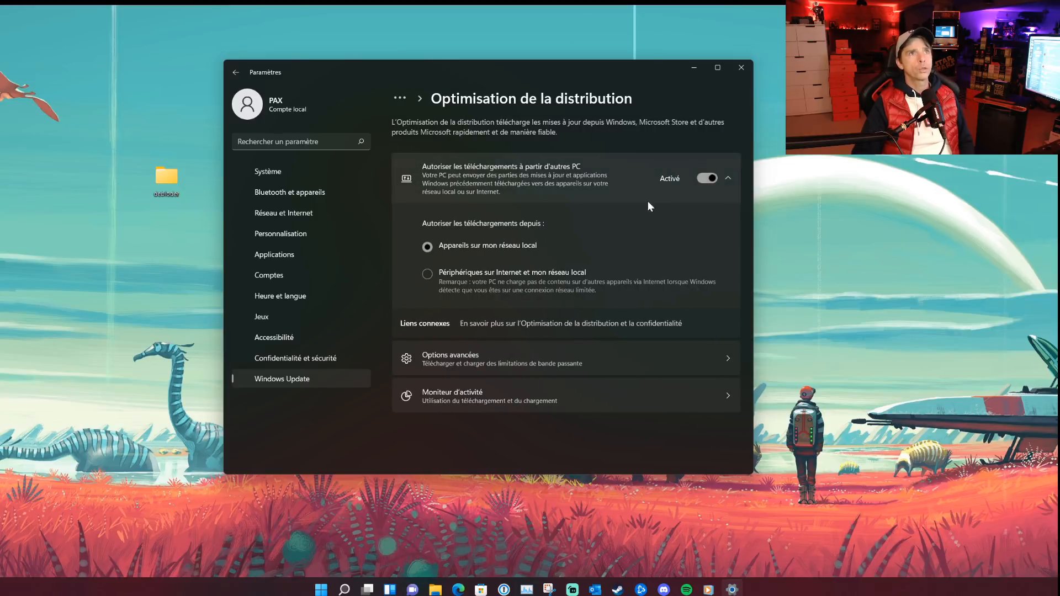
pyautogui.click(699, 178)
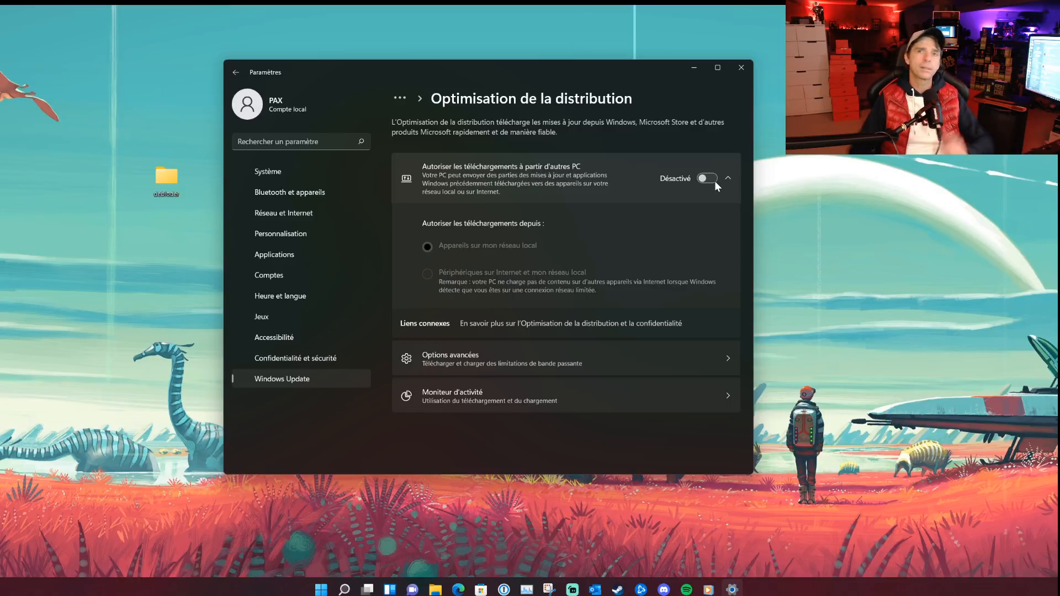
pyautogui.click(742, 68)
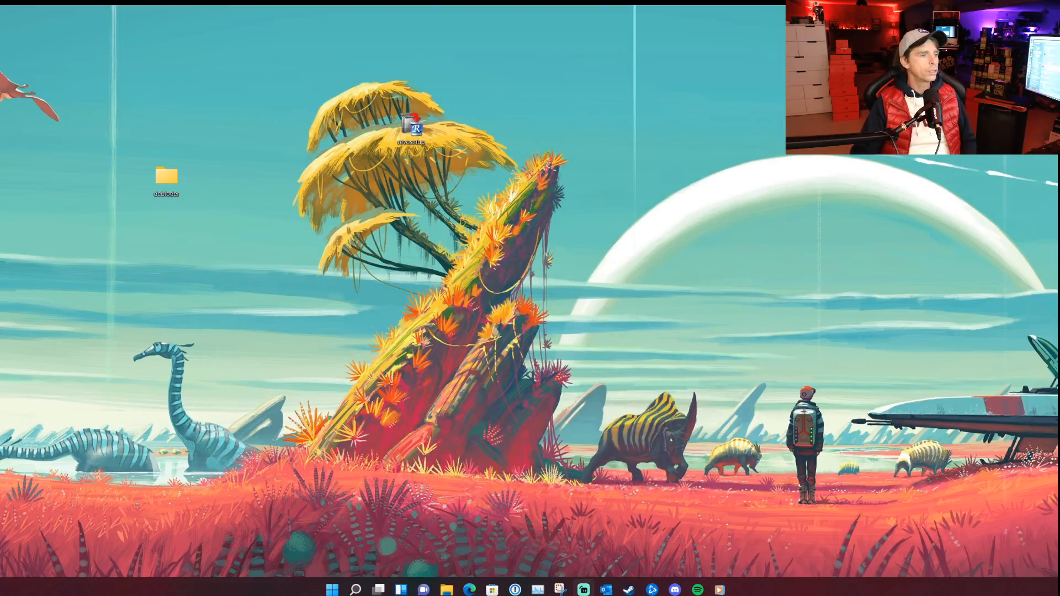